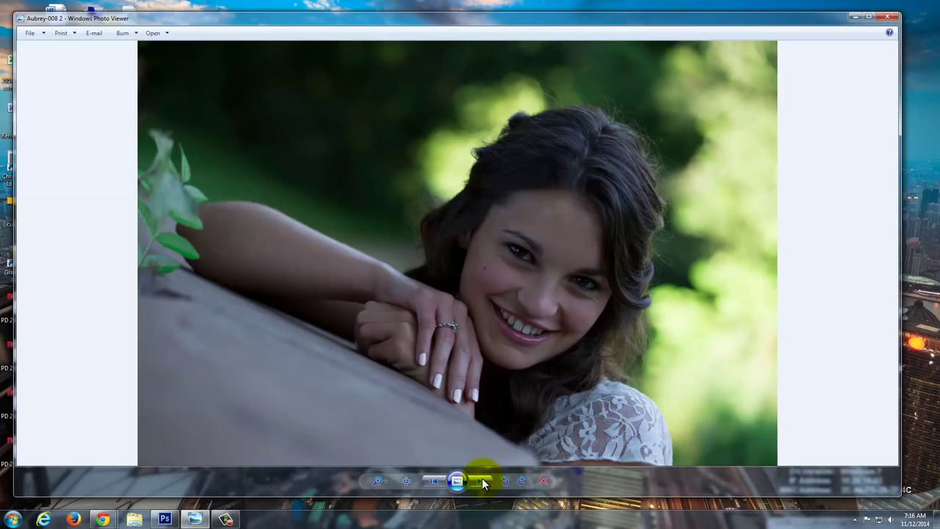
View the edited and unedited versions of the portrait in Windows Photo Viewer and minimize the viewer
{"action": "left_click", "coordinate": [482, 479]}
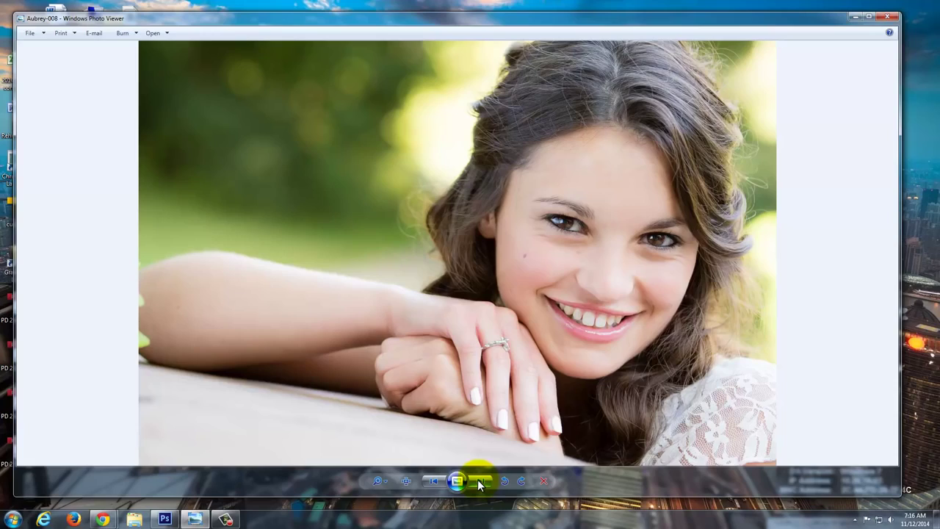
{"action": "left_click", "coordinate": [477, 478]}
{"action": "left_click", "coordinate": [855, 17]}
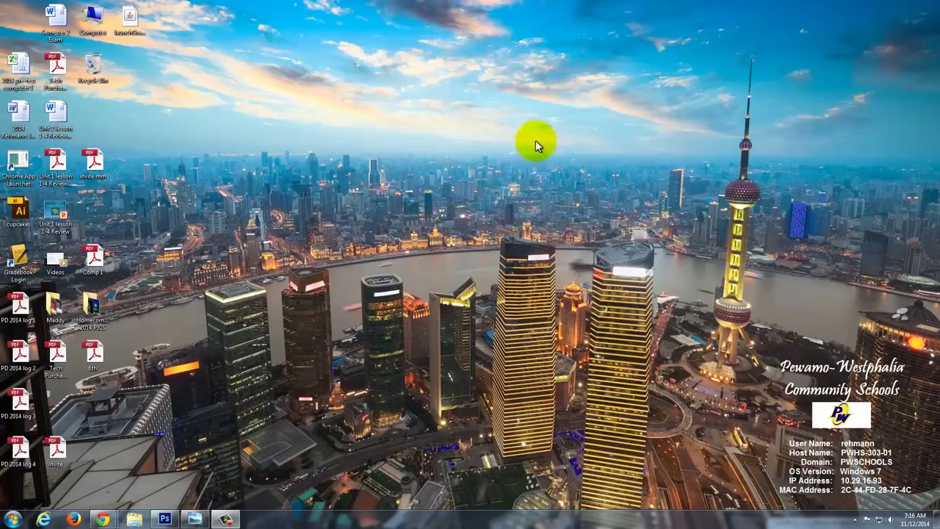
Switch to Photoshop, close the open portrait JPEG, and open the raw file Aubrey-008.dng from the desktop
{"action": "left_click", "coordinate": [164, 519]}
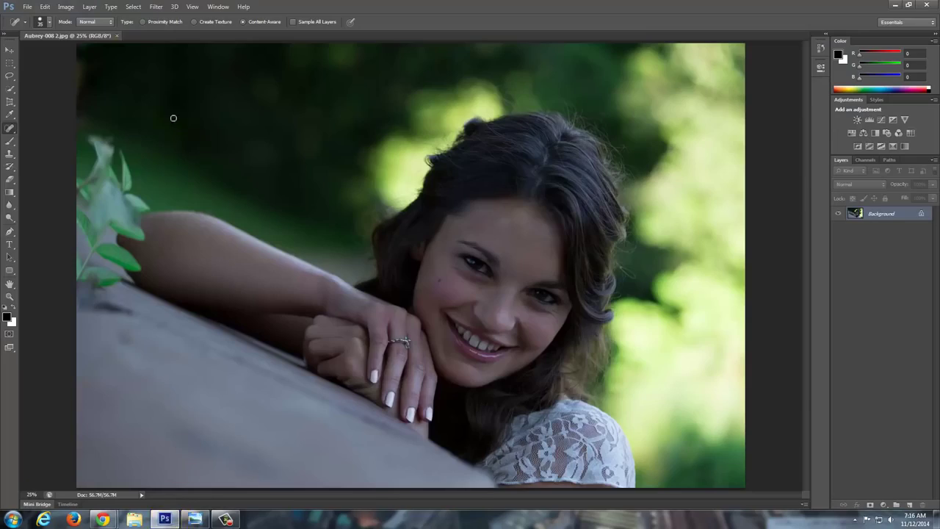
{"action": "left_click", "coordinate": [117, 36]}
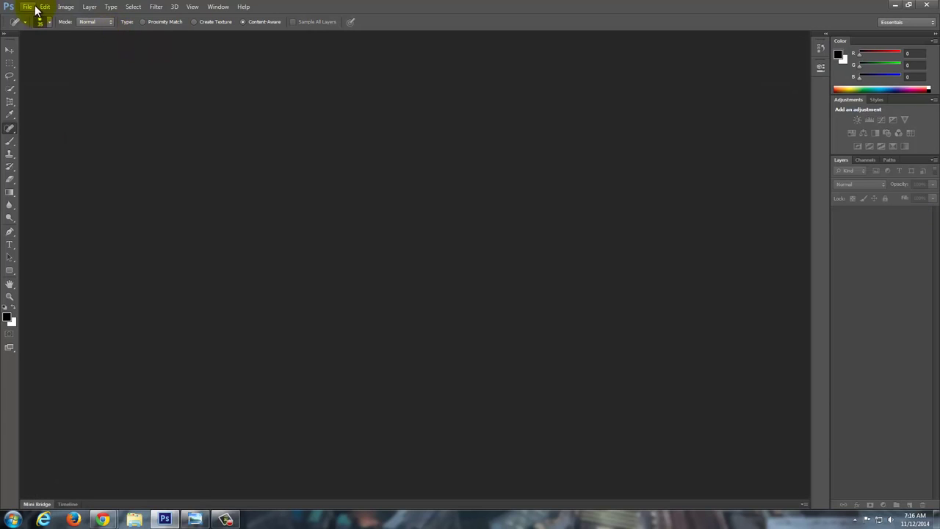
{"action": "left_click", "coordinate": [27, 7]}
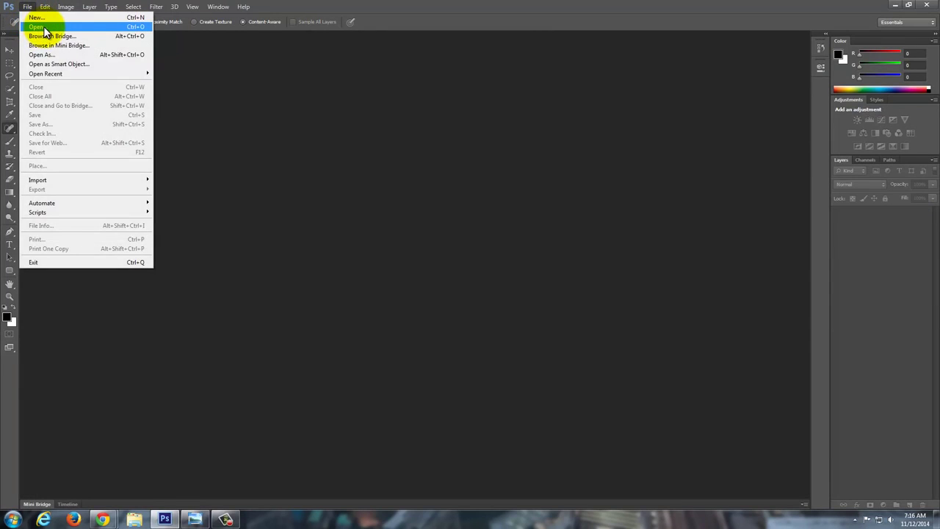
{"action": "left_click", "coordinate": [44, 28]}
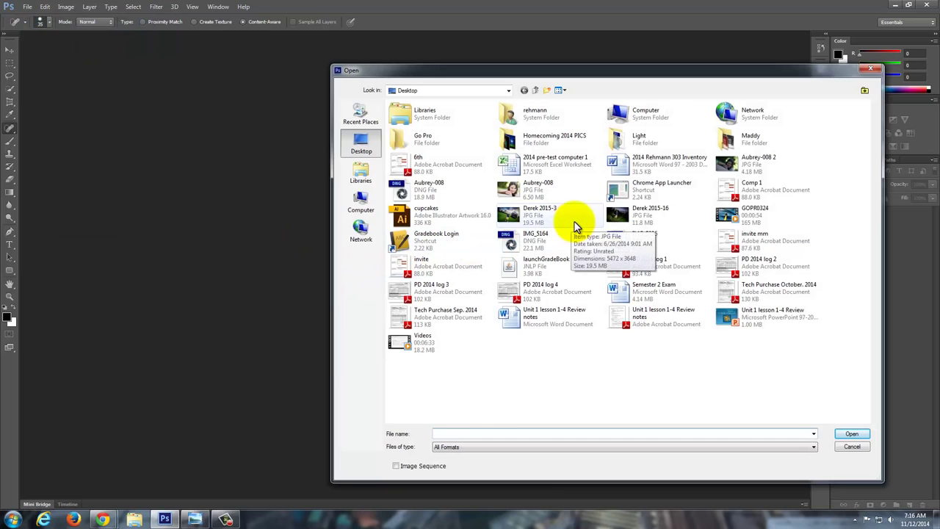
{"action": "left_click", "coordinate": [435, 193]}
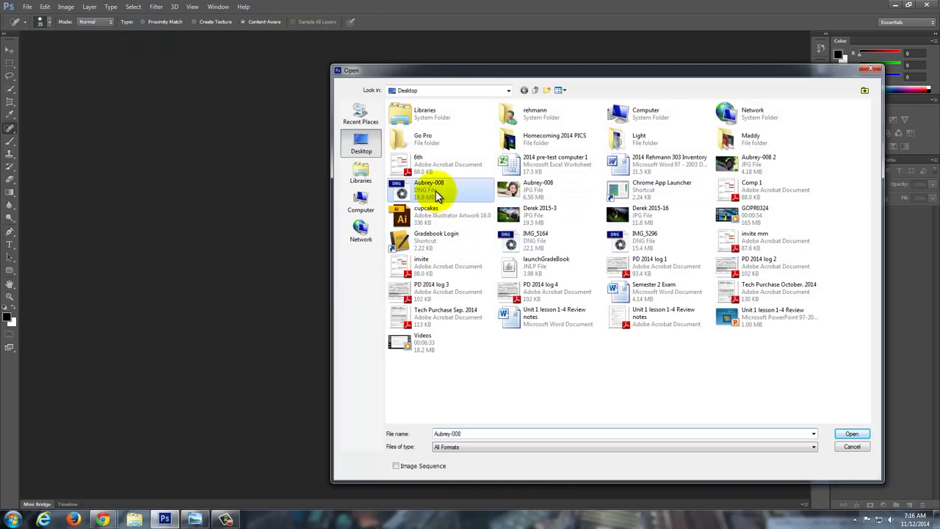
{"action": "left_click", "coordinate": [852, 434]}
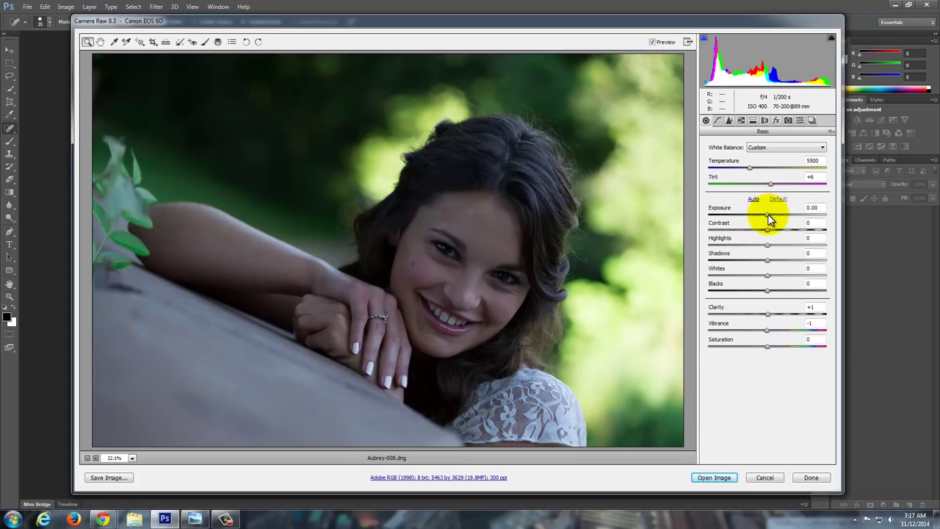
Brighten the portrait to an Exposure of +2.20 and warm its white balance to a Temperature of 7200
{"action": "left_click_drag", "start_coordinate": [768, 214], "coordinate": [805, 215]}
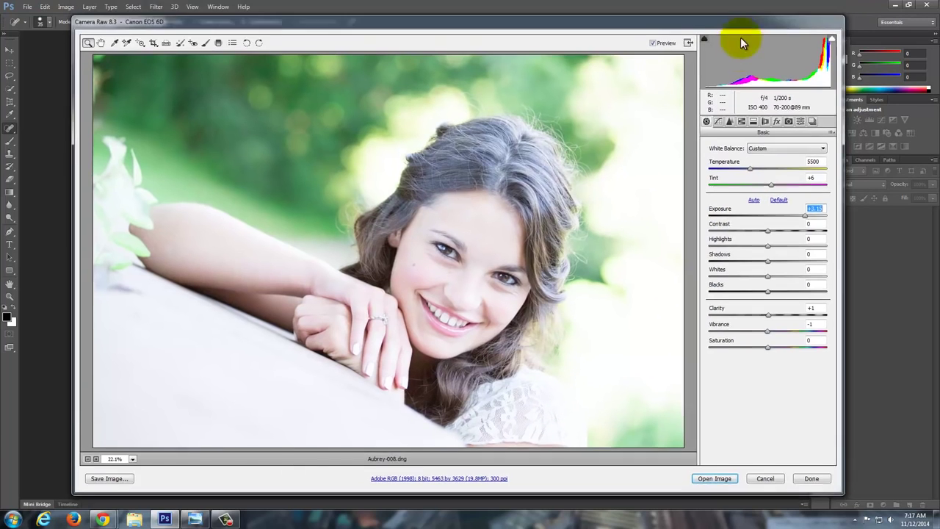
{"action": "left_click", "coordinate": [799, 216]}
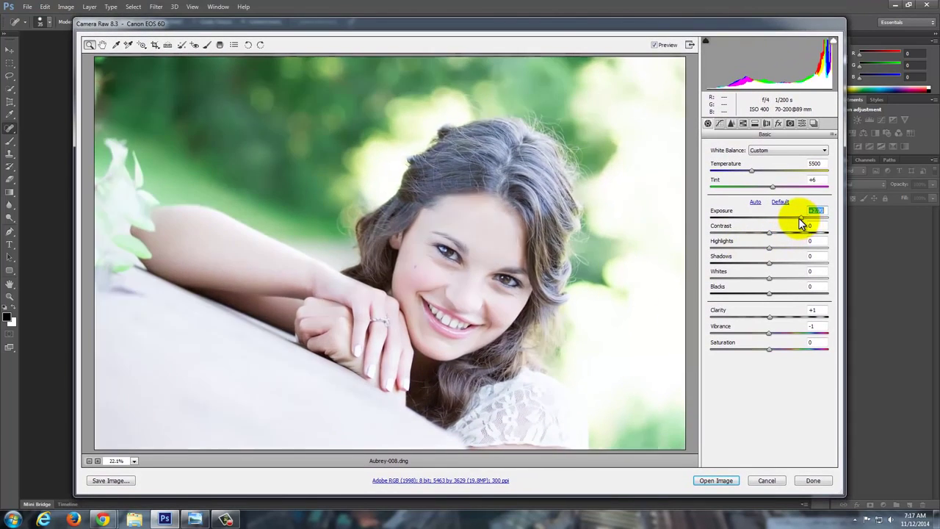
{"action": "left_click_drag", "start_coordinate": [798, 218], "coordinate": [793, 218]}
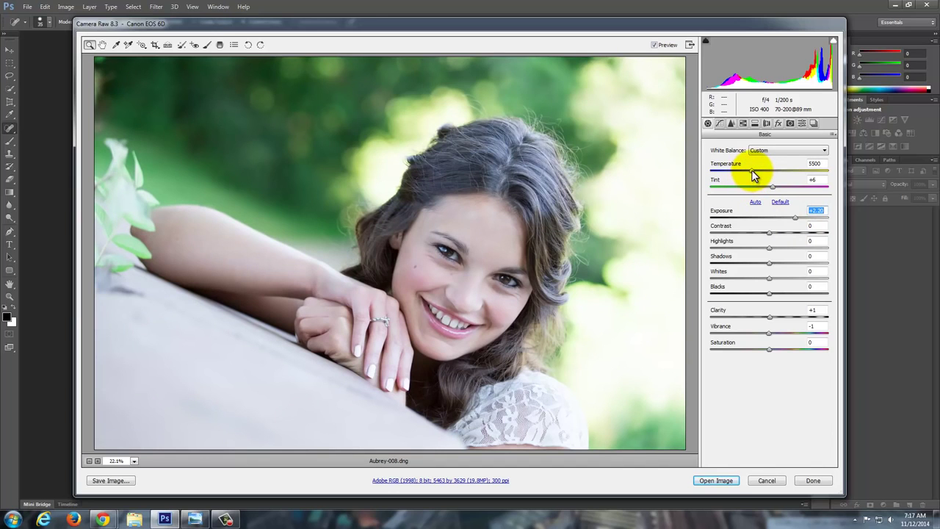
{"action": "left_click_drag", "start_coordinate": [751, 170], "coordinate": [777, 181]}
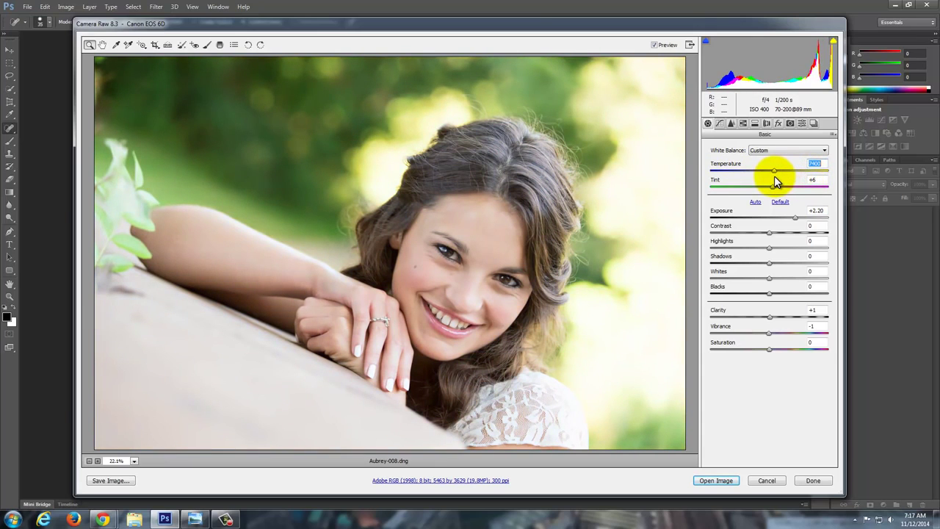
{"action": "left_click_drag", "start_coordinate": [774, 176], "coordinate": [771, 177]}
{"action": "mouse_move", "coordinate": [772, 186]}
{"action": "left_mouse_down"}
{"action": "mouse_move", "coordinate": [792, 187]}
{"action": "mouse_move", "coordinate": [757, 185]}
{"action": "mouse_move", "coordinate": [770, 185]}
{"action": "left_mouse_up"}
Try the Auto white balance preset on the portrait and undo it
{"action": "left_click", "coordinate": [767, 151]}
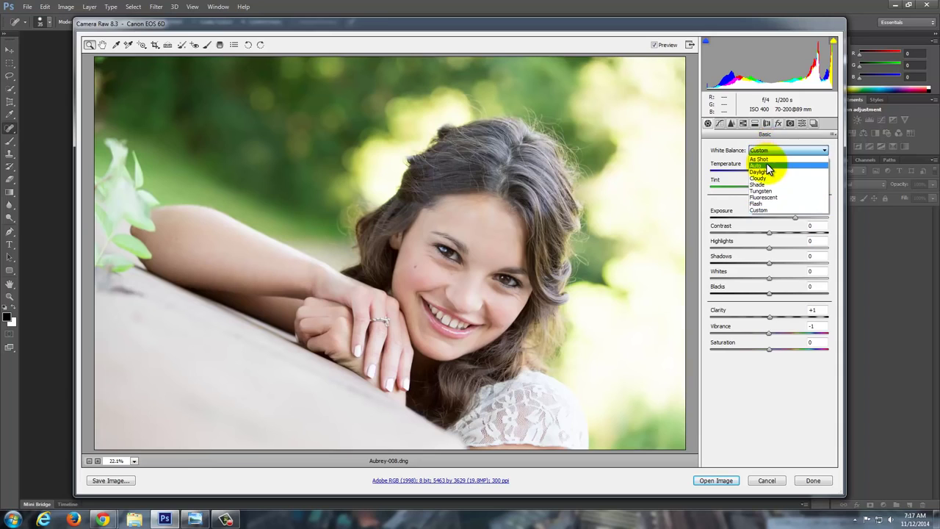
{"action": "left_click", "coordinate": [766, 157]}
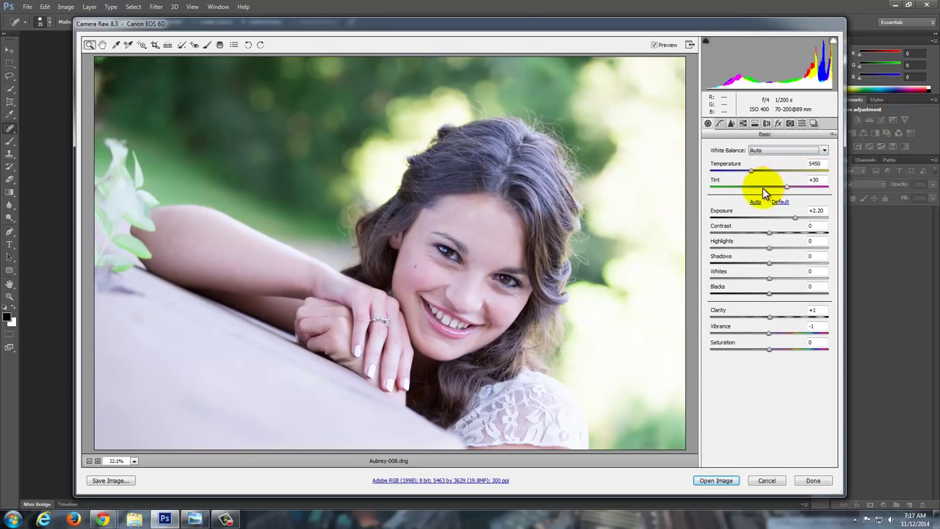
{"action": "key", "text": "ctrl+z"}
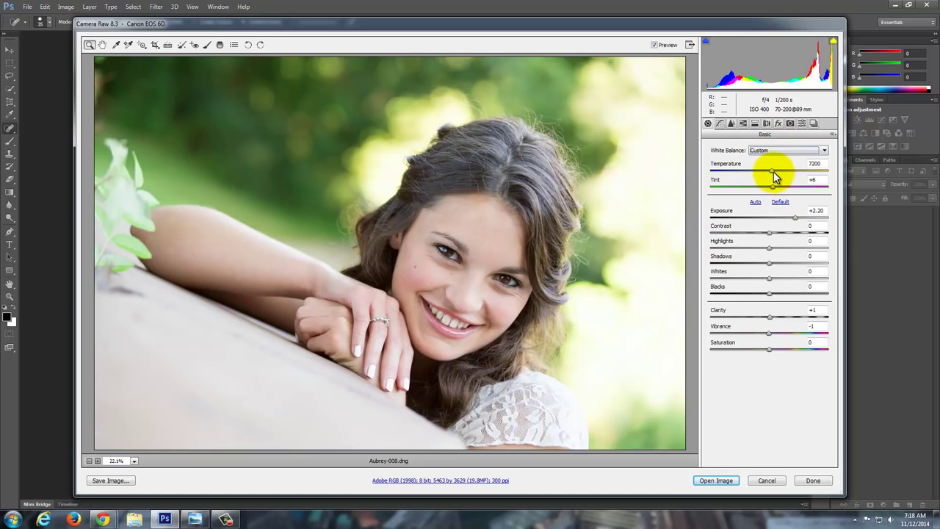
Fine-tune the portrait to a white balance Temperature of 7000 and an Exposure of +2.40
{"action": "left_click_drag", "start_coordinate": [773, 172], "coordinate": [770, 171]}
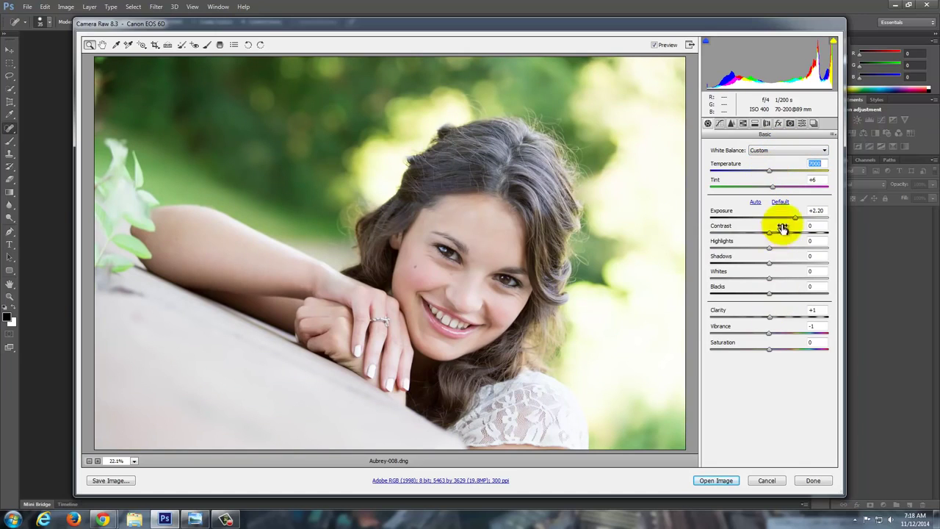
{"action": "left_click_drag", "start_coordinate": [796, 219], "coordinate": [797, 218]}
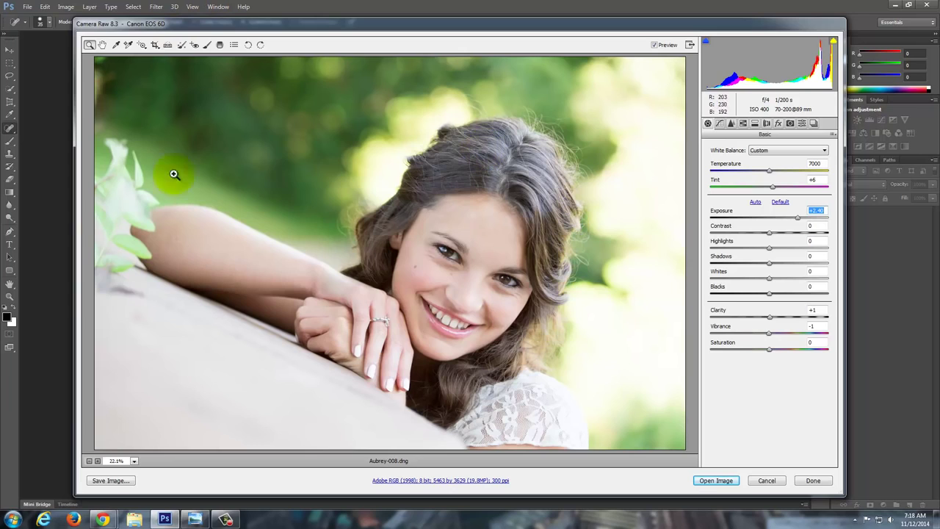
Crop the portrait with a tilted frame of about 4062 by 2699 pixels, levelling the arms and trimming most of the leaves
{"action": "left_click", "coordinate": [155, 45]}
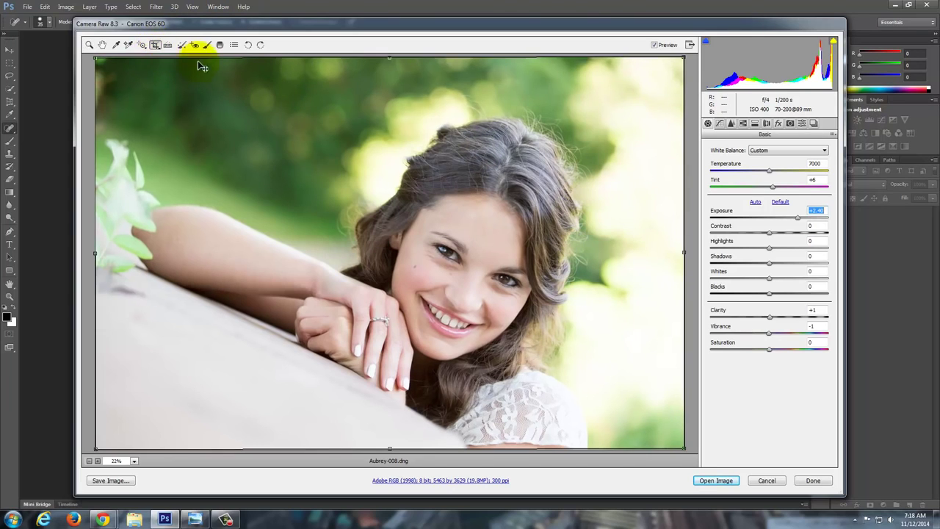
{"action": "left_click_drag", "start_coordinate": [680, 59], "coordinate": [653, 172]}
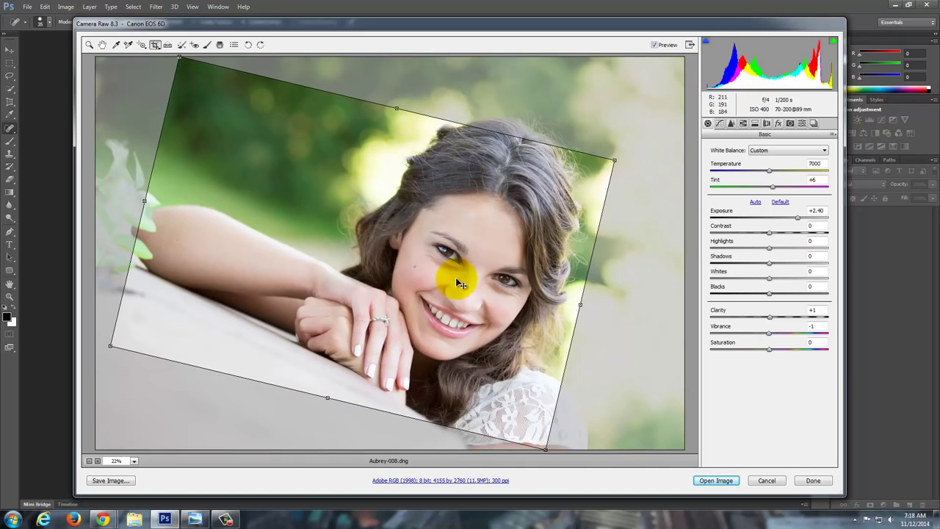
{"action": "left_click_drag", "start_coordinate": [455, 277], "coordinate": [432, 275]}
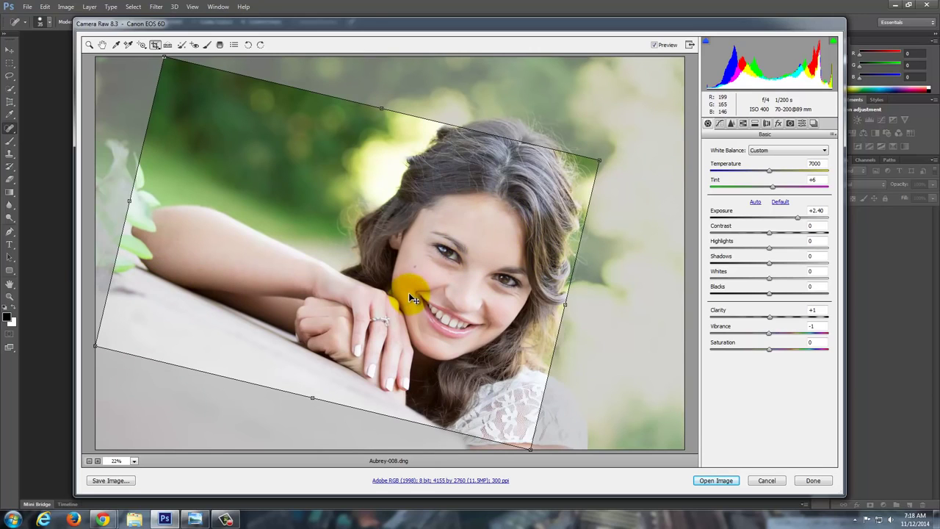
{"action": "left_click_drag", "start_coordinate": [601, 156], "coordinate": [591, 160]}
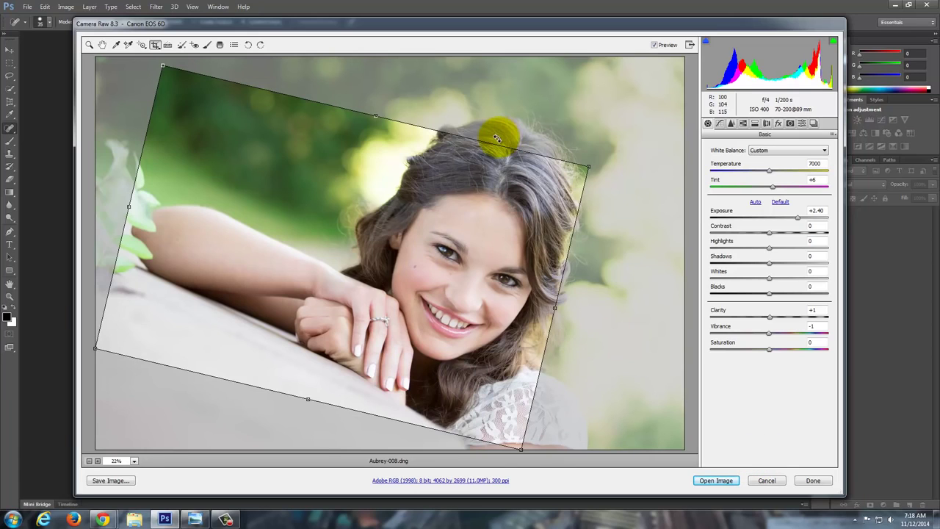
{"action": "key", "text": "z"}
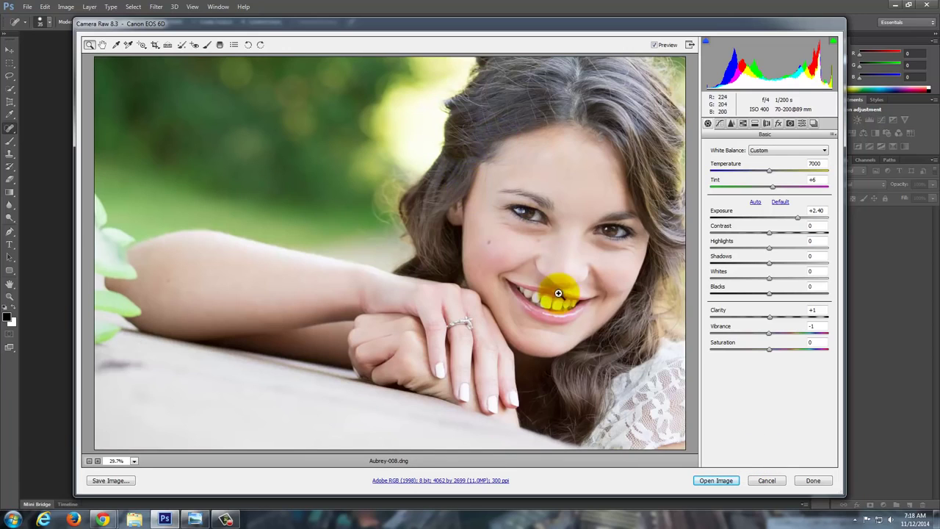
{"action": "left_click", "coordinate": [153, 45]}
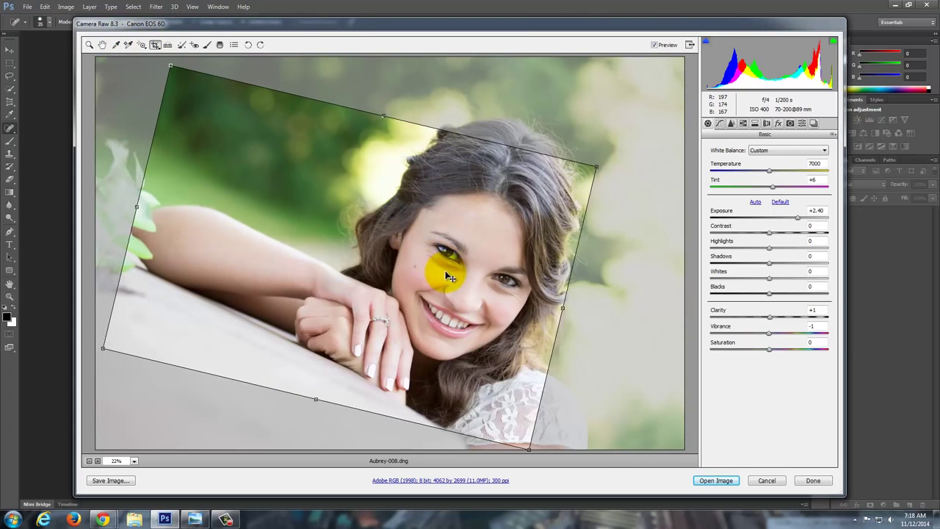
{"action": "key", "text": "z"}
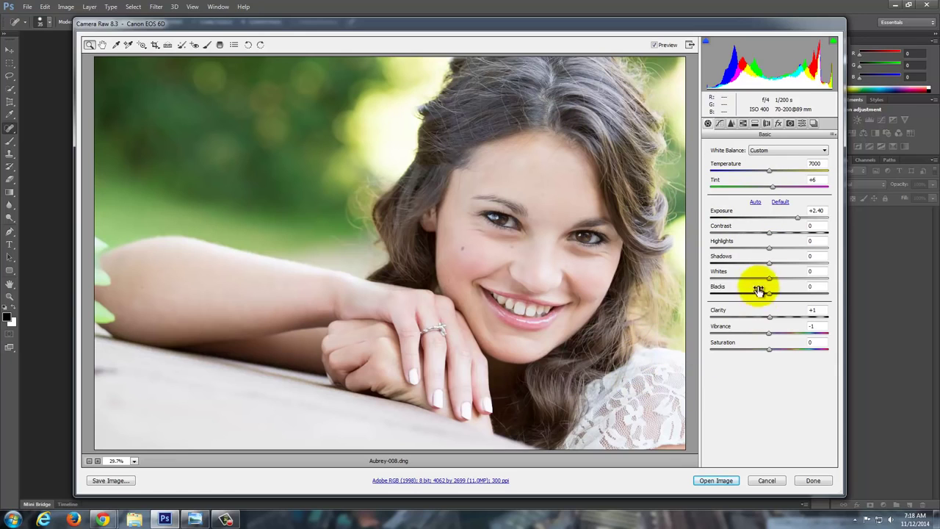
Adjust the portrait's tones to Highlights -28, Shadows -22, Whites +1 and Blacks -17
{"action": "left_click_drag", "start_coordinate": [769, 247], "coordinate": [752, 260]}
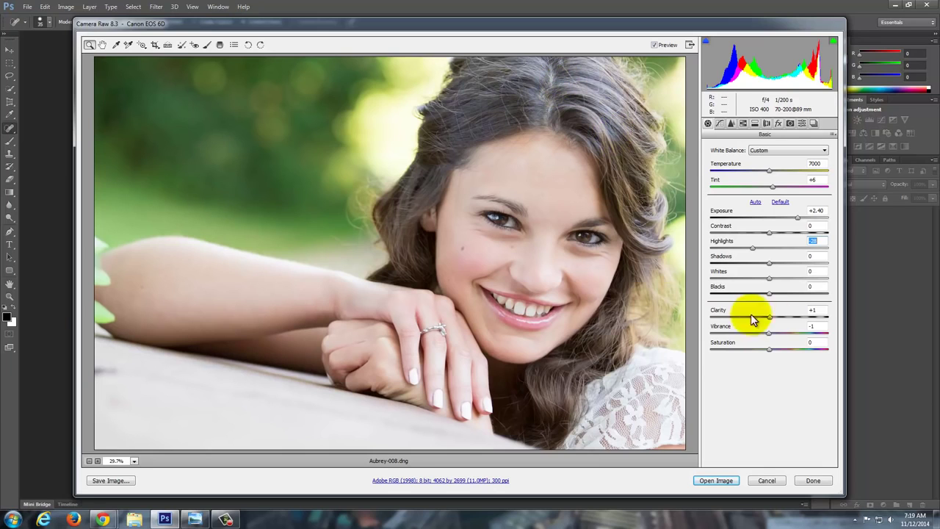
{"action": "left_click_drag", "start_coordinate": [768, 262], "coordinate": [758, 268]}
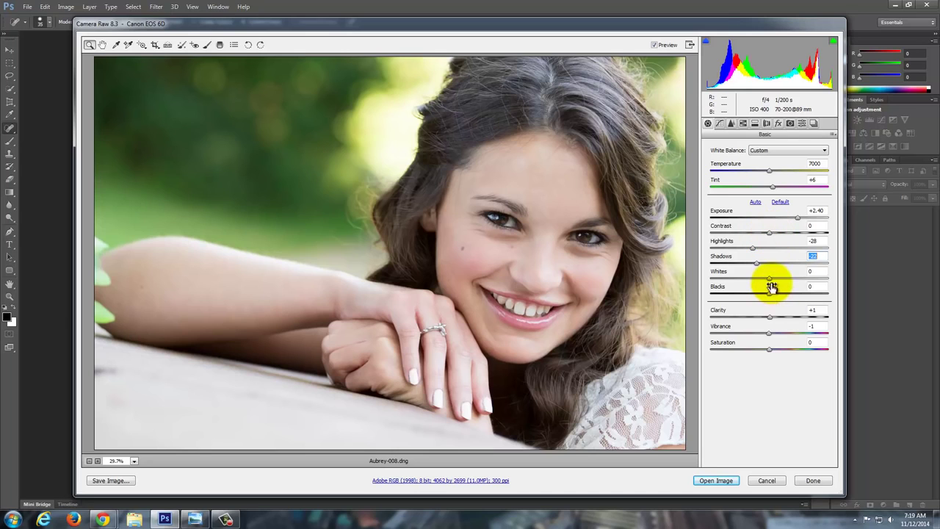
{"action": "mouse_move", "coordinate": [770, 280]}
{"action": "left_mouse_down"}
{"action": "mouse_move", "coordinate": [739, 282]}
{"action": "mouse_move", "coordinate": [771, 281]}
{"action": "left_mouse_up"}
{"action": "left_click_drag", "start_coordinate": [770, 295], "coordinate": [690, 294]}
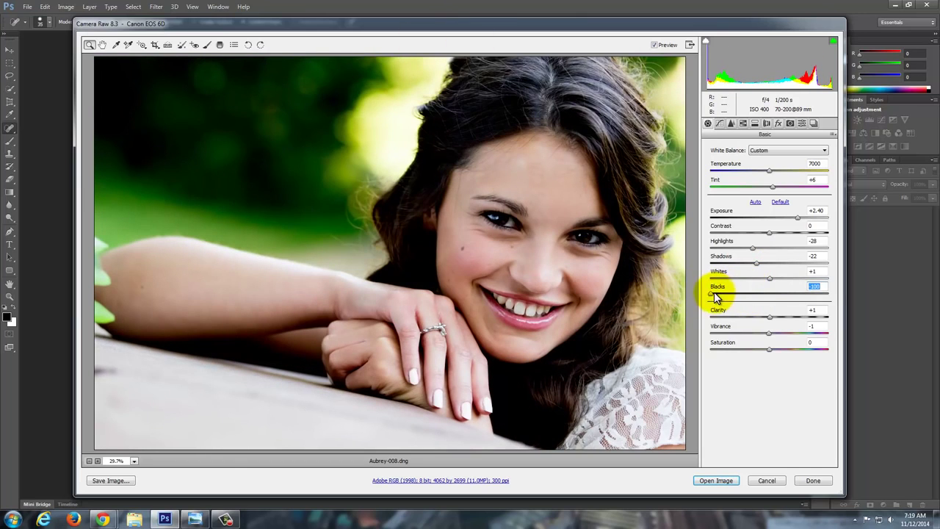
{"action": "left_click_drag", "start_coordinate": [717, 297], "coordinate": [763, 297]}
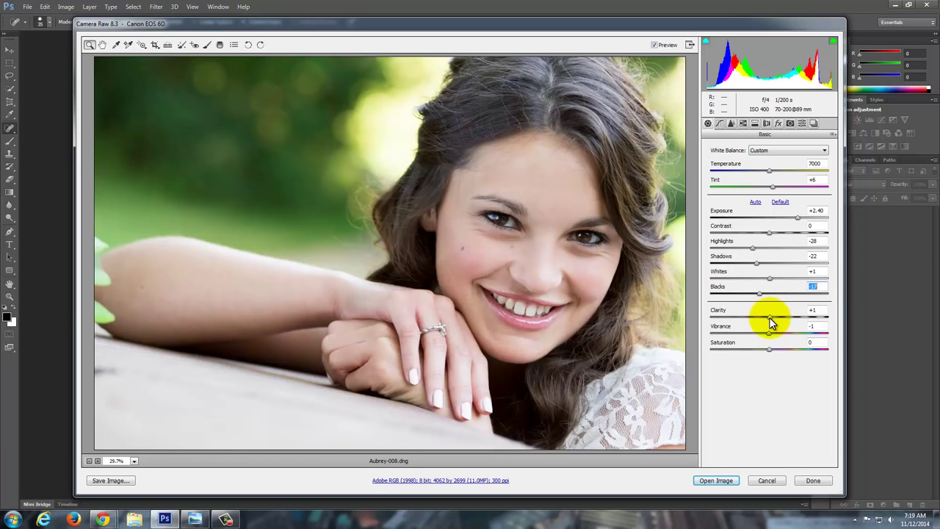
Try a harder look on the portrait with Clarity at +100 and at +37
{"action": "left_click_drag", "start_coordinate": [771, 321], "coordinate": [830, 323]}
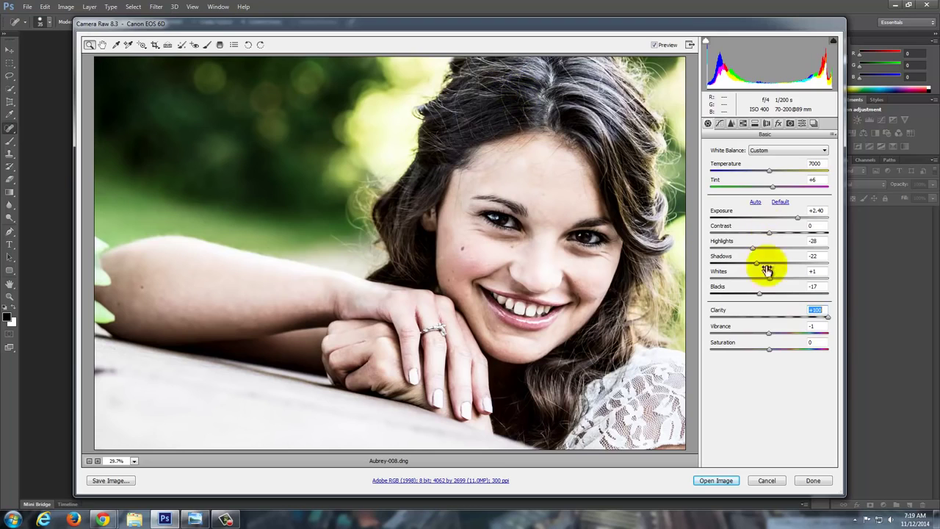
{"action": "left_click", "coordinate": [788, 317]}
{"action": "left_click_drag", "start_coordinate": [786, 317], "coordinate": [791, 317]}
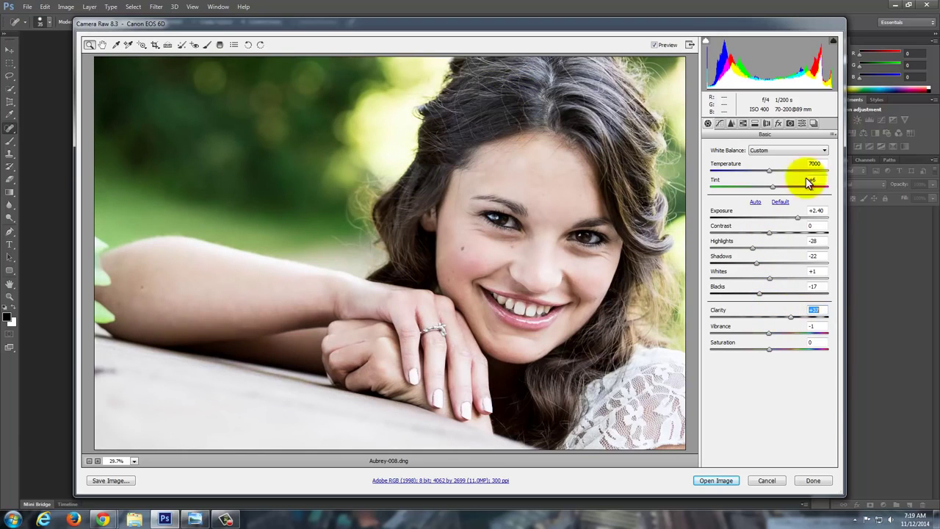
Enlarge the Camera Raw window to fill most of the screen for a bigger preview
{"action": "left_click_drag", "start_coordinate": [847, 37], "coordinate": [939, 35]}
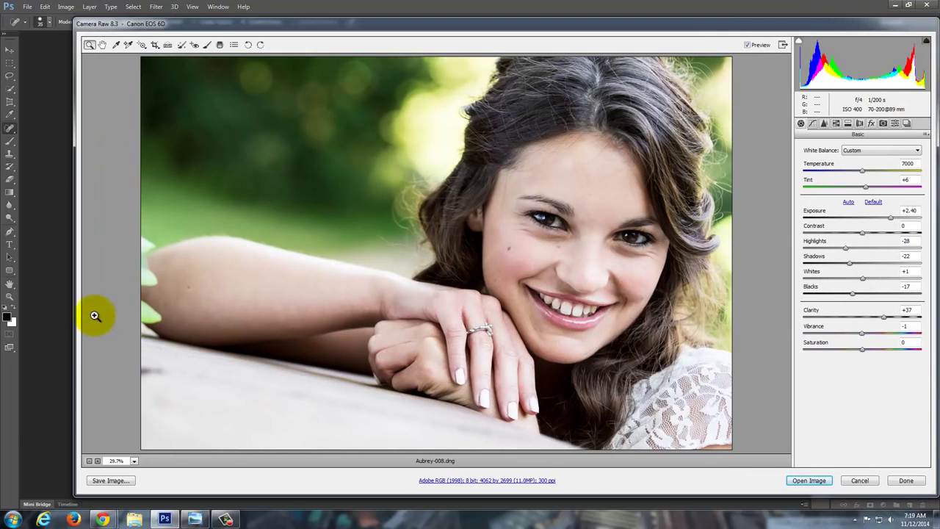
{"action": "left_click_drag", "start_coordinate": [77, 312], "coordinate": [33, 311]}
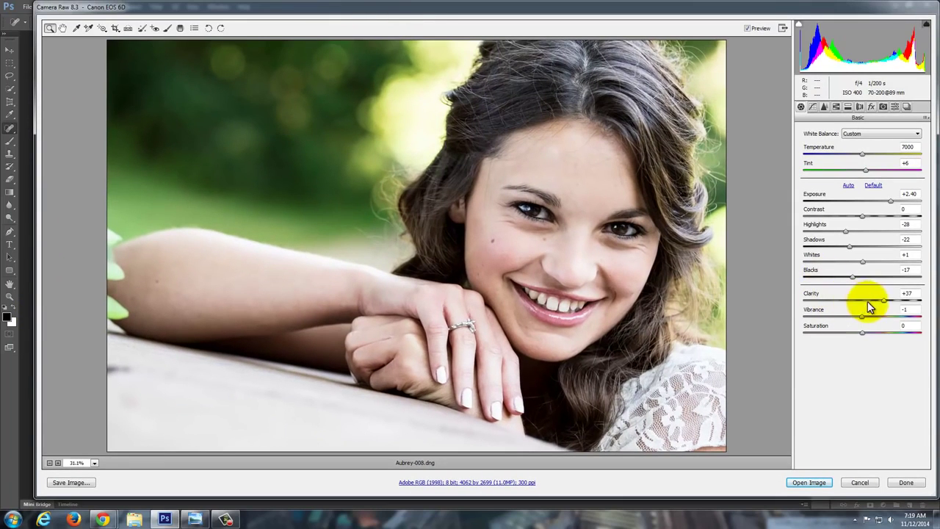
Soften the skin with Clarity at -18 and boost the muted colours with Vibrance at +21
{"action": "left_click_drag", "start_coordinate": [874, 299], "coordinate": [856, 301]}
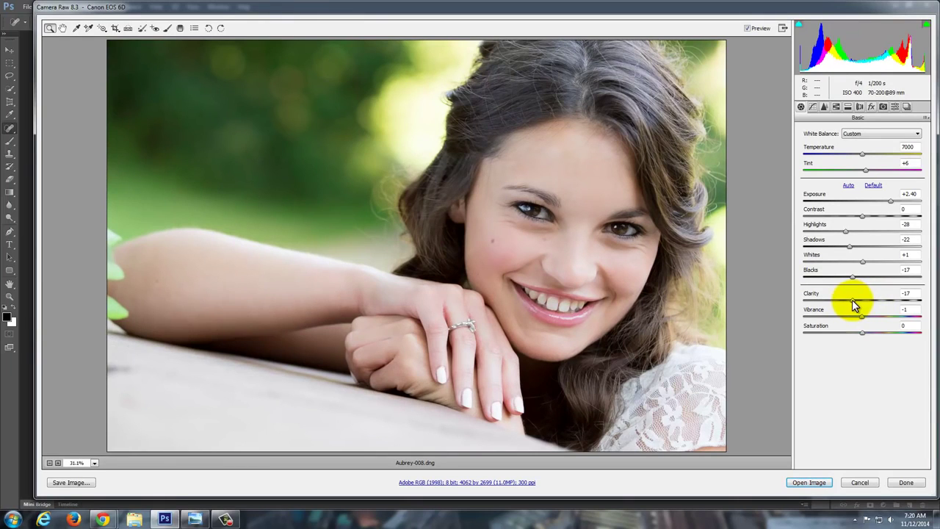
{"action": "left_click_drag", "start_coordinate": [853, 300], "coordinate": [930, 312]}
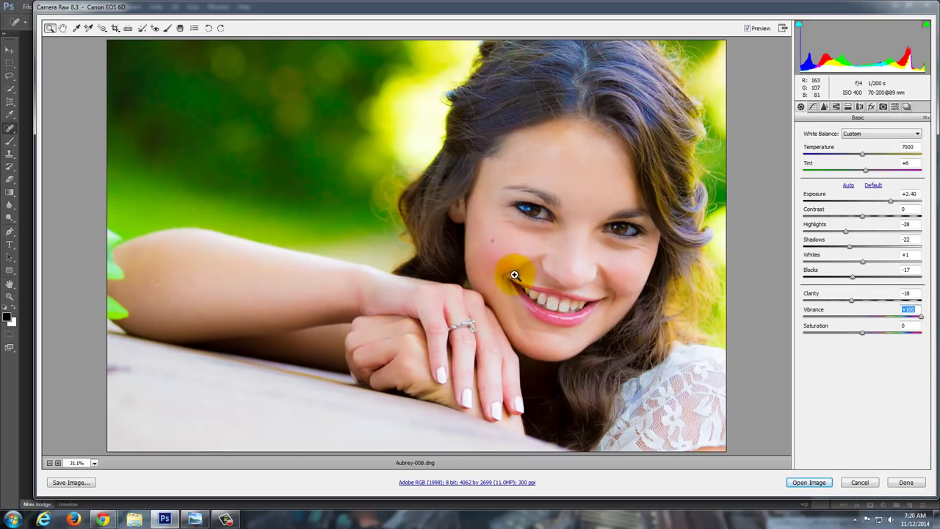
{"action": "left_click_drag", "start_coordinate": [918, 318], "coordinate": [873, 317]}
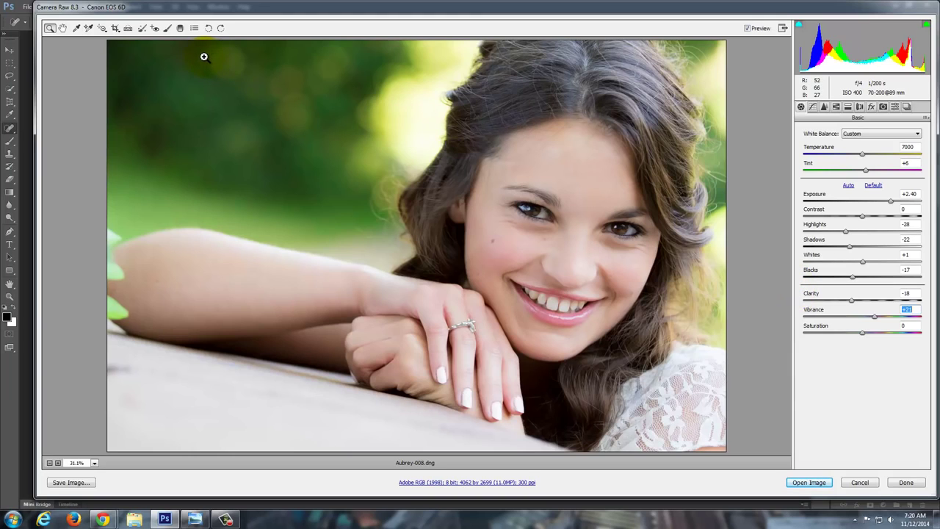
Brighten both irises at 100% zoom with an Adjustment Brush set to Exposure +0.45, Clarity +23 and Saturation +24
{"action": "key", "text": "ctrl+plus"}
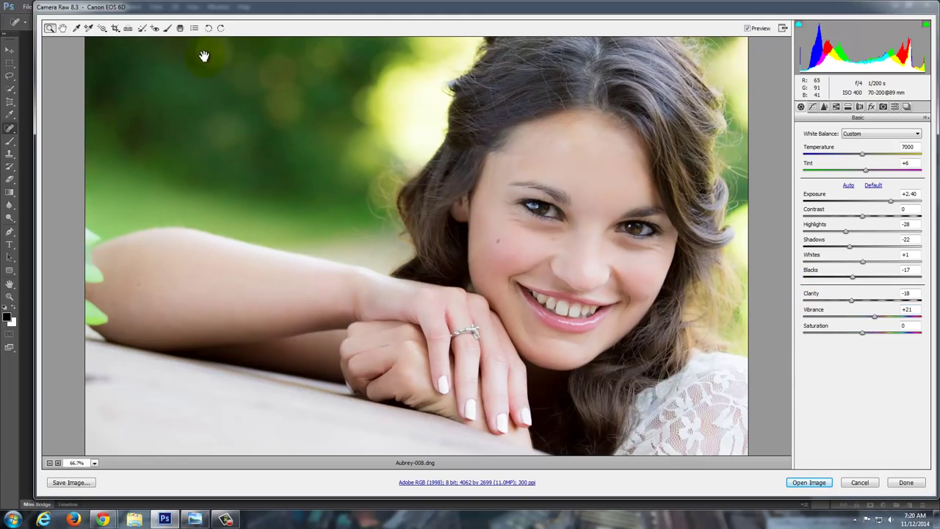
{"action": "key", "text": "ctrl+plus"}
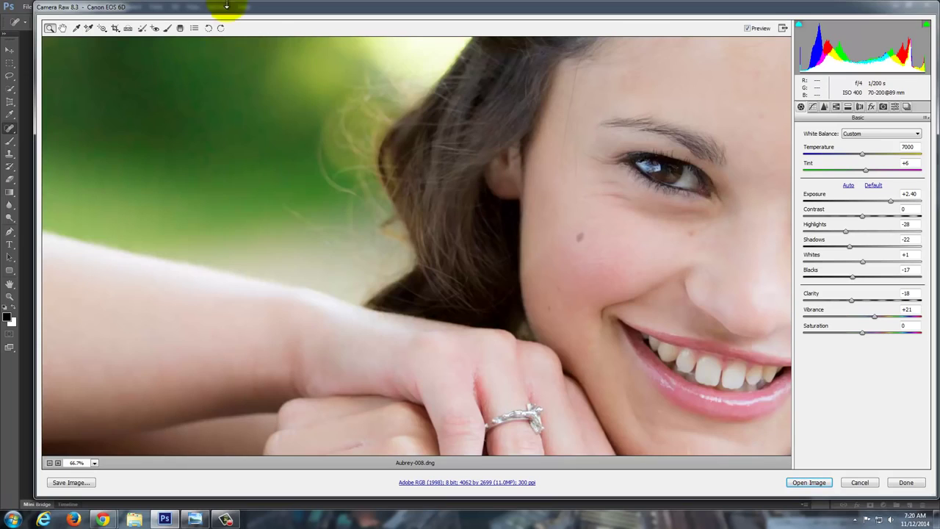
{"action": "left_click", "coordinate": [94, 462]}
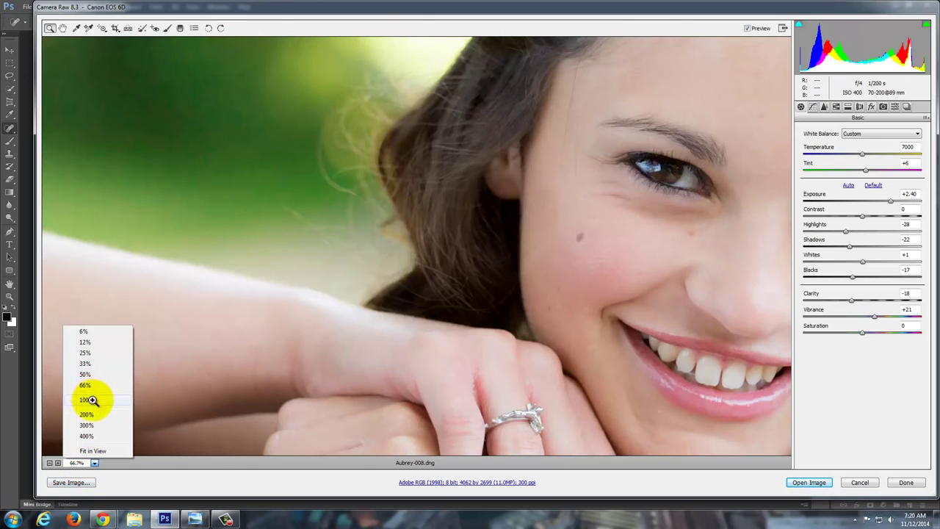
{"action": "left_click", "coordinate": [87, 400]}
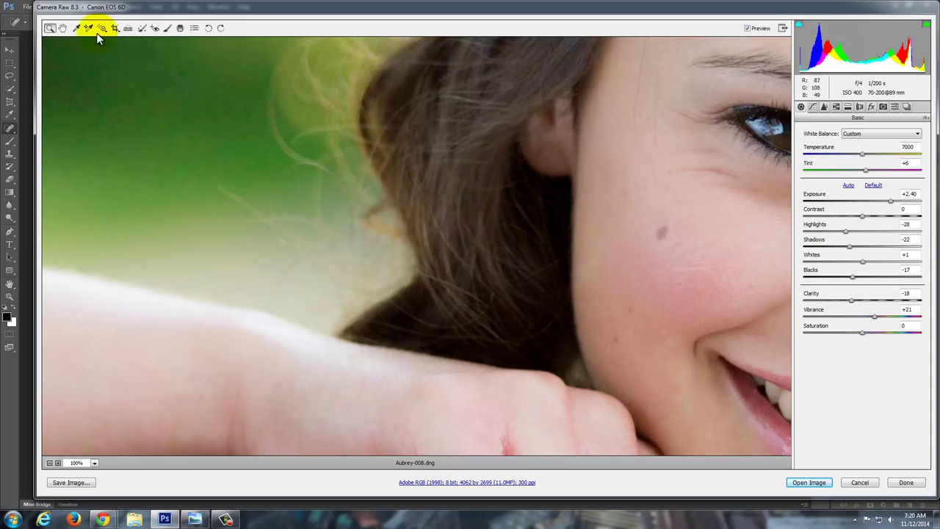
{"action": "left_click", "coordinate": [63, 28]}
{"action": "left_click_drag", "start_coordinate": [697, 265], "coordinate": [191, 262]}
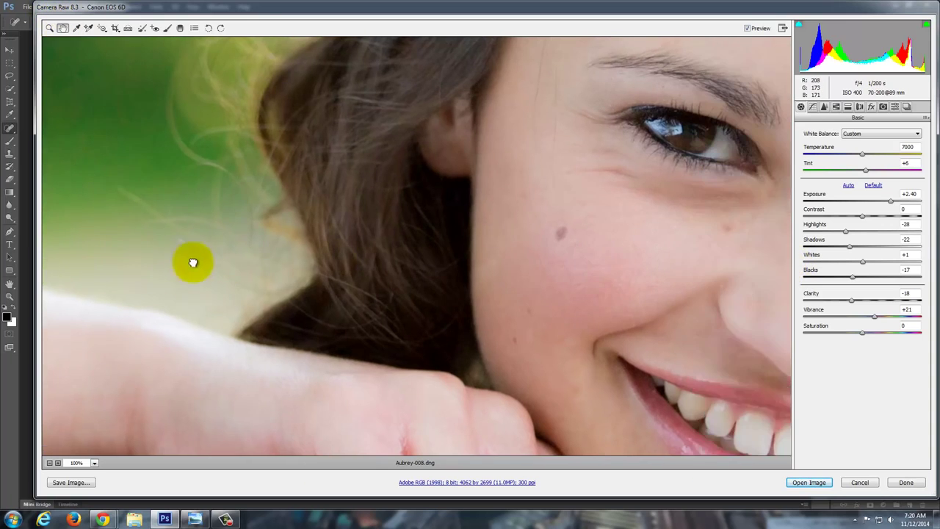
{"action": "left_click_drag", "start_coordinate": [304, 254], "coordinate": [416, 241]}
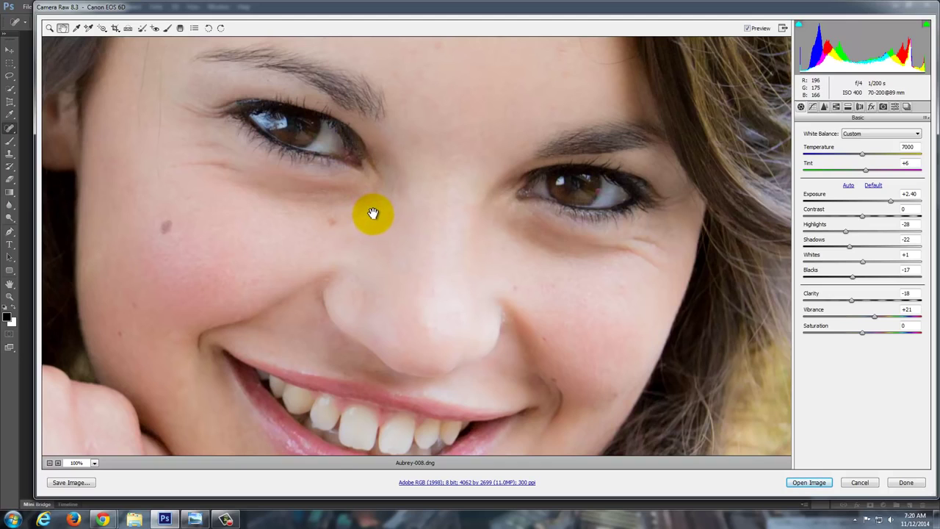
{"action": "left_click", "coordinate": [167, 29]}
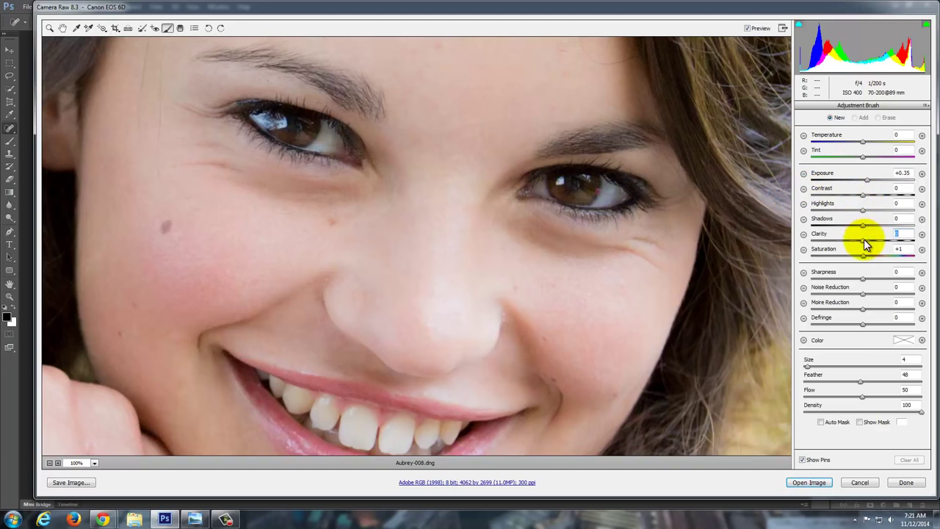
{"action": "left_click_drag", "start_coordinate": [864, 242], "coordinate": [873, 245]}
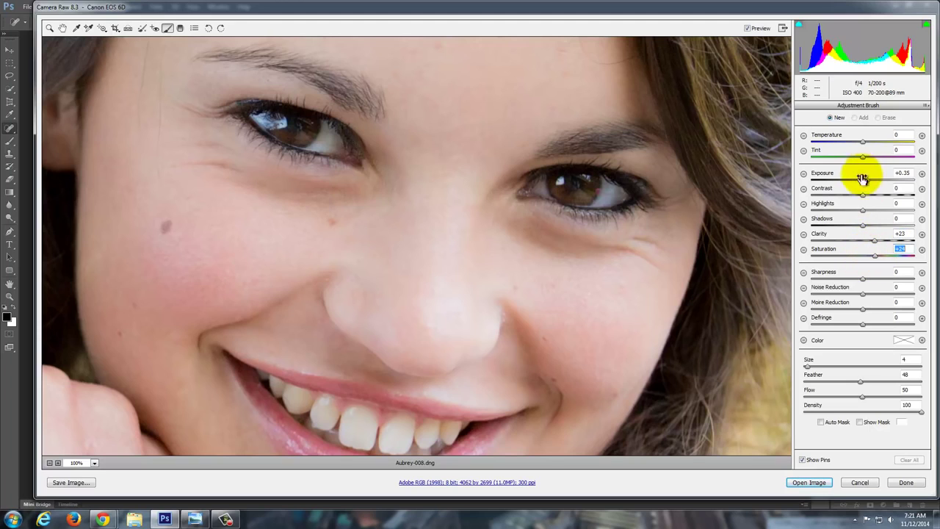
{"action": "left_click_drag", "start_coordinate": [868, 178], "coordinate": [869, 177]}
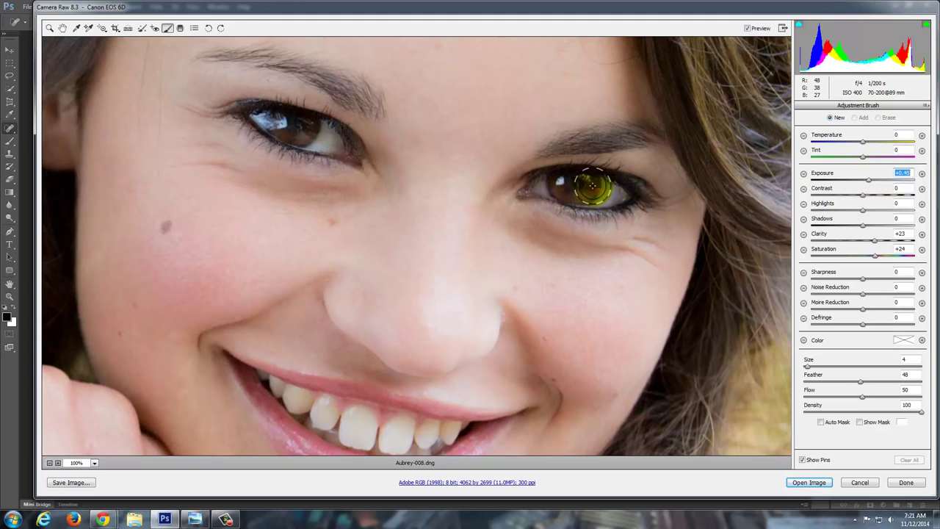
{"action": "mouse_move", "coordinate": [591, 190]}
{"action": "left_mouse_down"}
{"action": "mouse_move", "coordinate": [559, 185]}
{"action": "mouse_move", "coordinate": [589, 188]}
{"action": "mouse_move", "coordinate": [568, 181]}
{"action": "mouse_move", "coordinate": [559, 193]}
{"action": "left_mouse_up"}
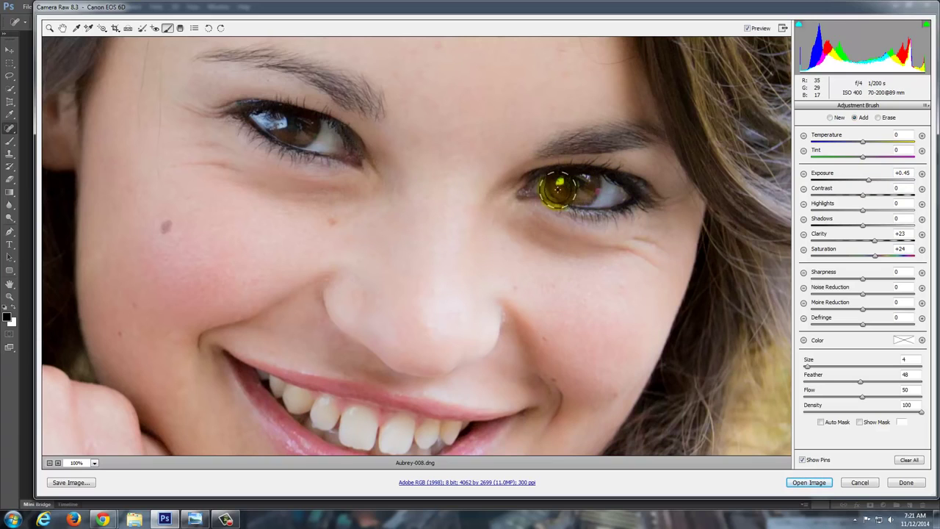
{"action": "mouse_move", "coordinate": [293, 123]}
{"action": "left_mouse_down"}
{"action": "mouse_move", "coordinate": [303, 140]}
{"action": "mouse_move", "coordinate": [301, 127]}
{"action": "mouse_move", "coordinate": [282, 129]}
{"action": "mouse_move", "coordinate": [307, 130]}
{"action": "left_mouse_up"}
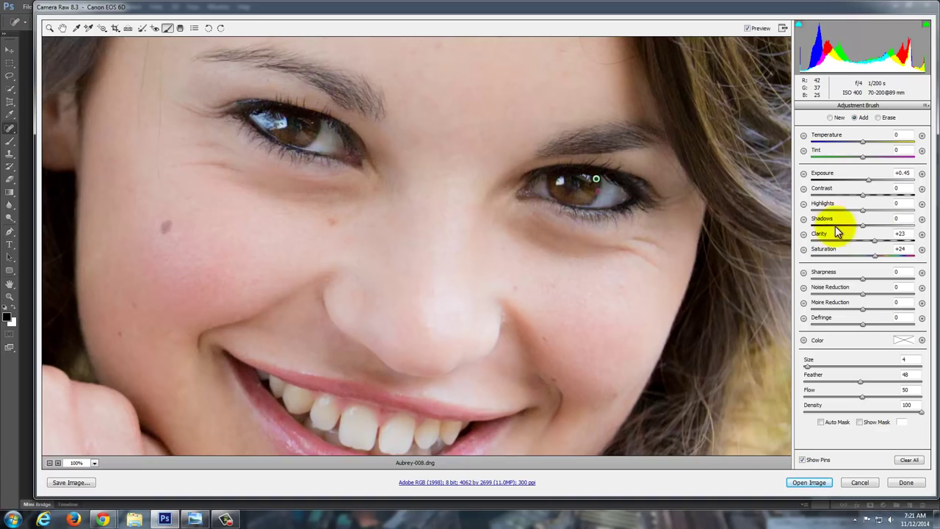
Strengthen the eye brush adjustment to Exposure +1.00 and Saturation +53, and view the whole portrait
{"action": "mouse_move", "coordinate": [868, 181]}
{"action": "left_mouse_down"}
{"action": "mouse_move", "coordinate": [903, 184]}
{"action": "mouse_move", "coordinate": [880, 186]}
{"action": "left_mouse_up"}
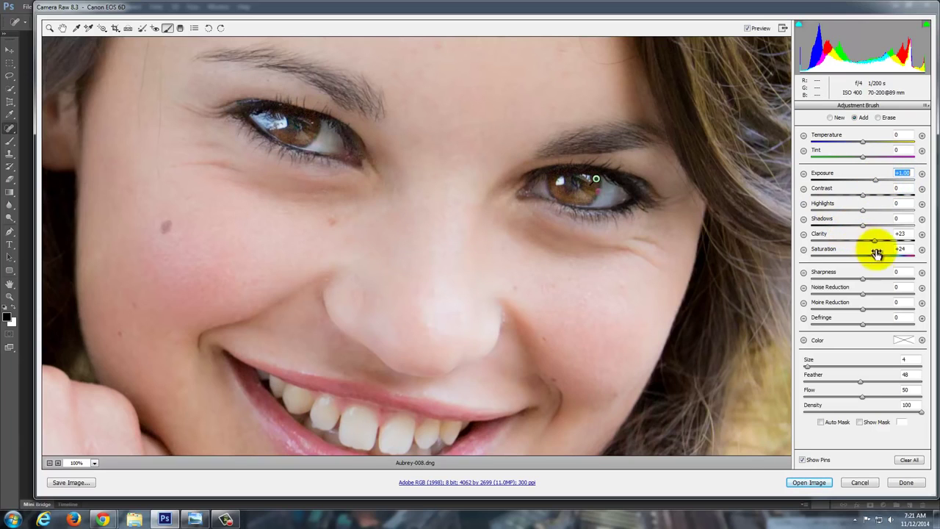
{"action": "left_click_drag", "start_coordinate": [909, 256], "coordinate": [900, 256]}
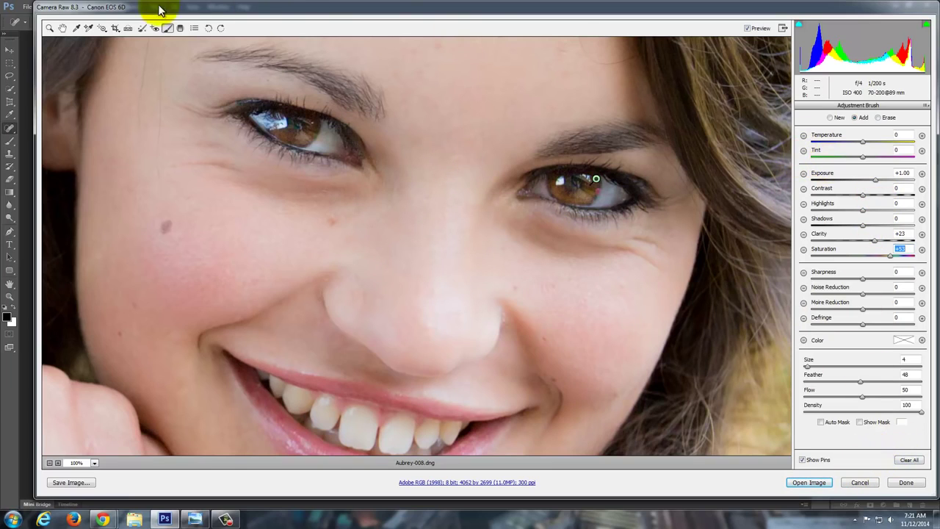
{"action": "left_click", "coordinate": [63, 28]}
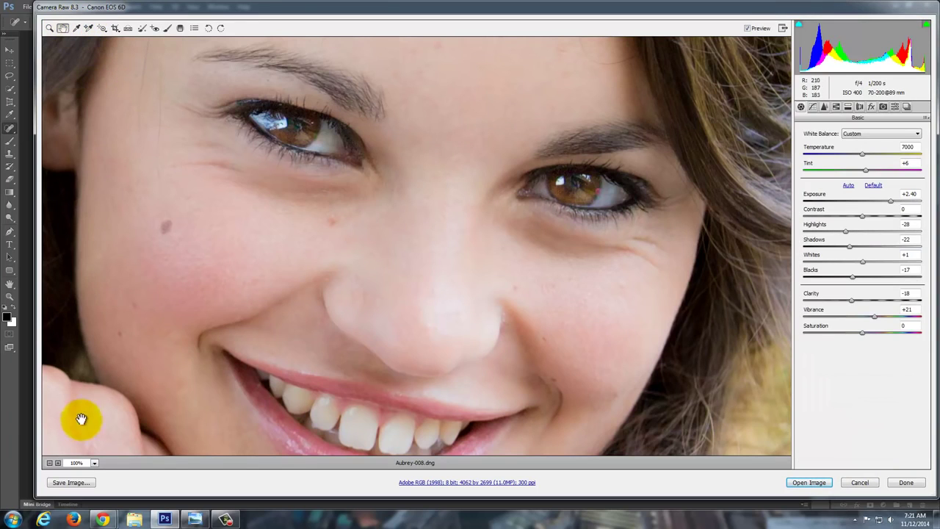
{"action": "left_click", "coordinate": [50, 464]}
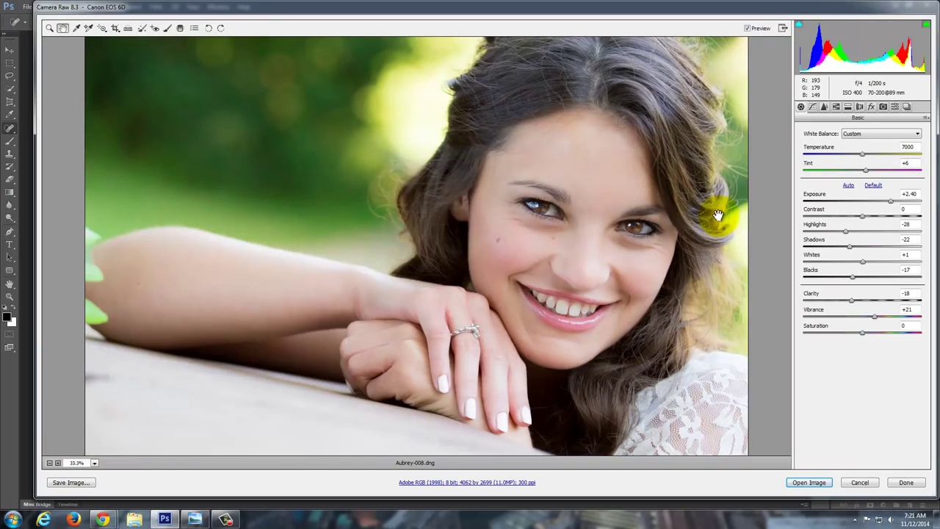
Reselect the brush adjustment on the eyes and set its Exposure to +0.75
{"action": "left_click", "coordinate": [168, 29]}
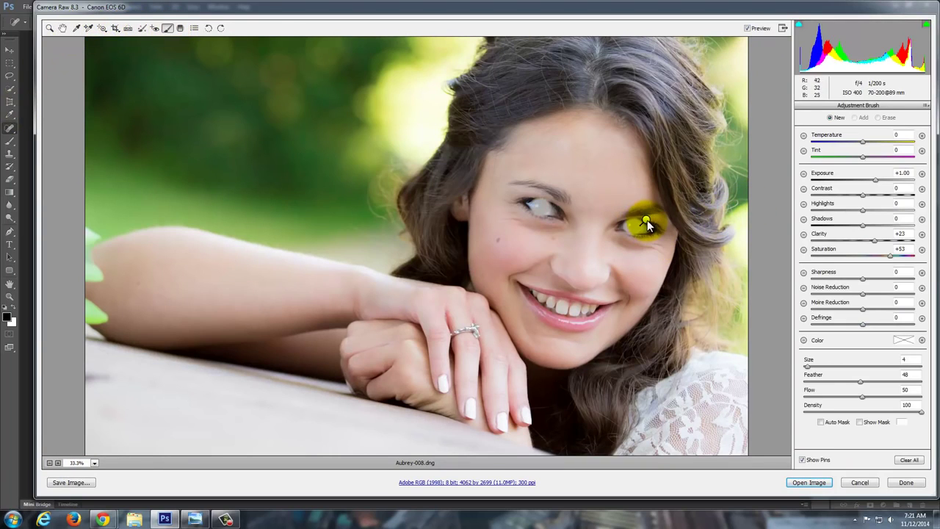
{"action": "left_click", "coordinate": [647, 220]}
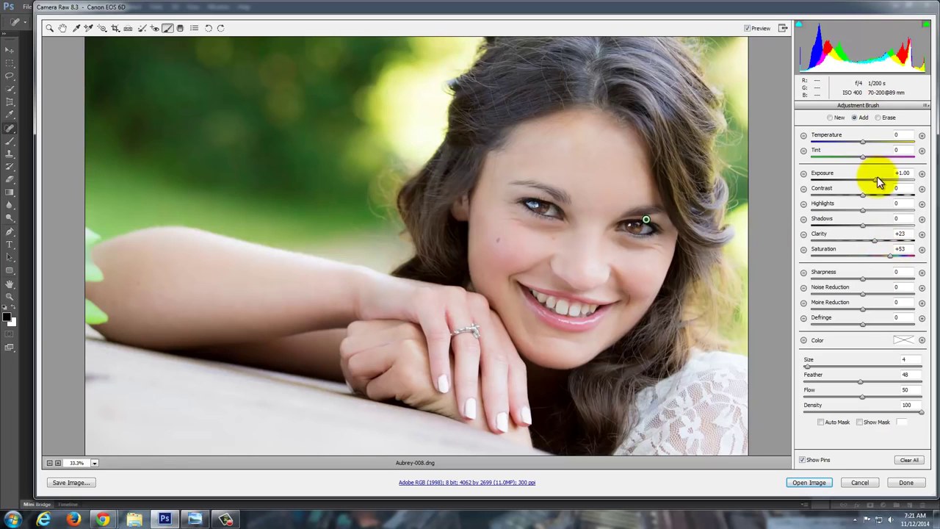
{"action": "mouse_move", "coordinate": [645, 220]}
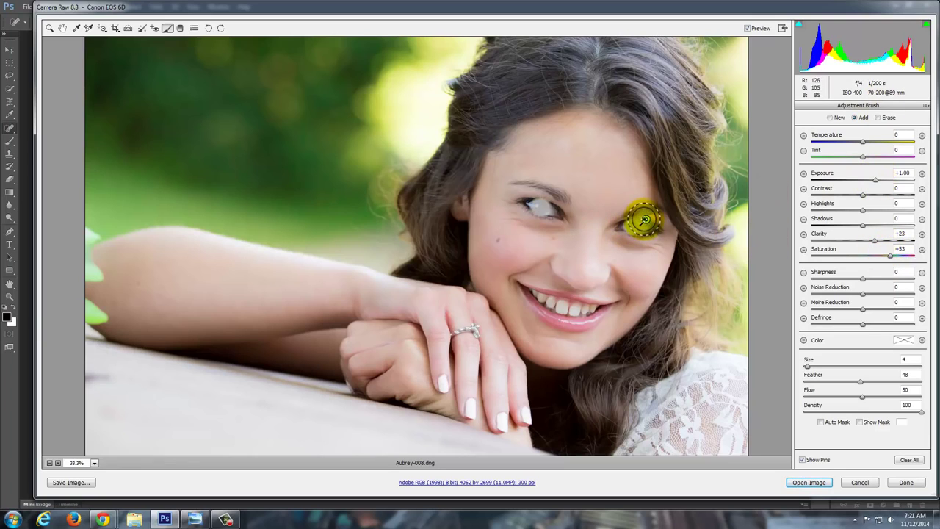
{"action": "left_click_drag", "start_coordinate": [877, 183], "coordinate": [863, 183]}
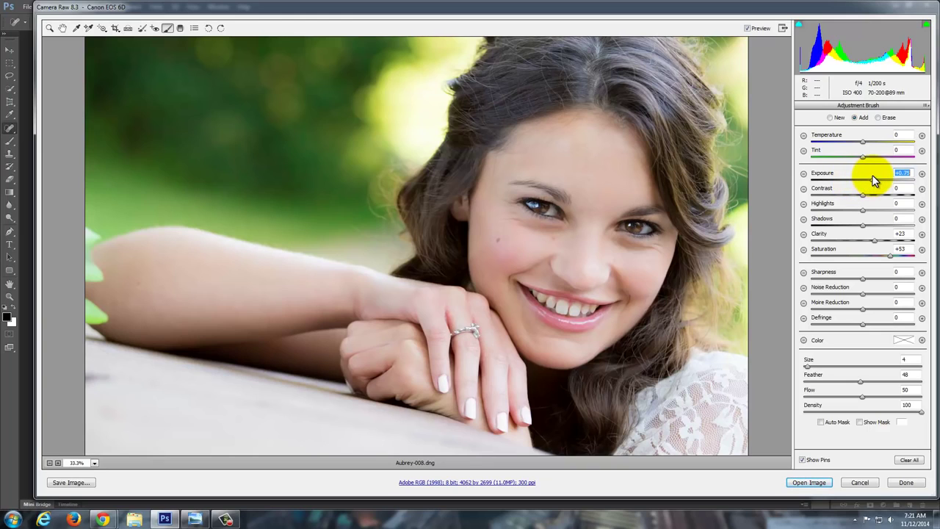
{"action": "left_click_drag", "start_coordinate": [874, 182], "coordinate": [875, 182]}
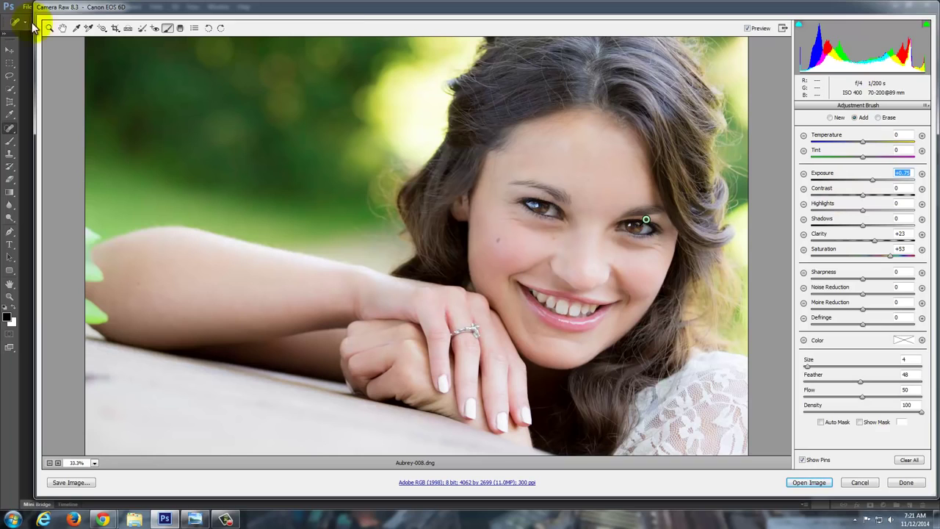
{"action": "left_click", "coordinate": [63, 28]}
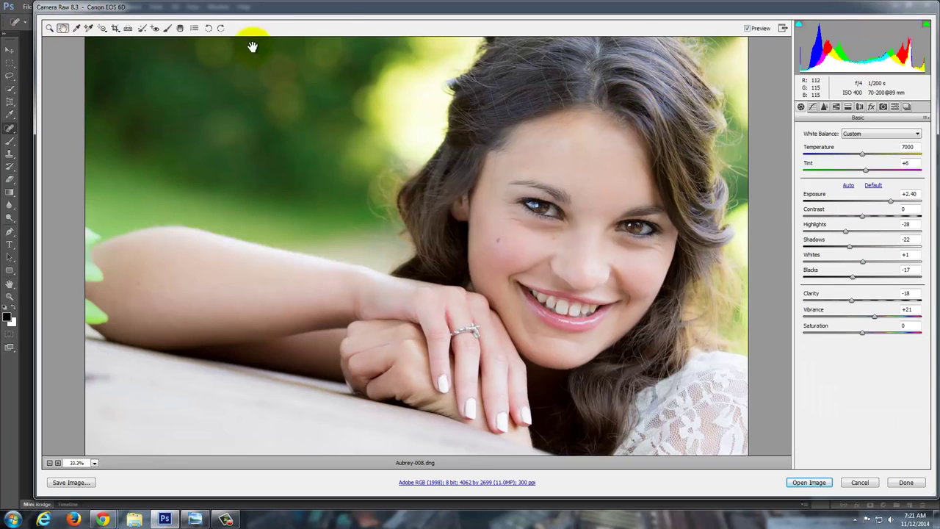
Brush definition into the hair with a new size 12 Adjustment Brush at Exposure 0.00, Clarity +43 and Saturation +1
{"action": "left_click", "coordinate": [50, 464]}
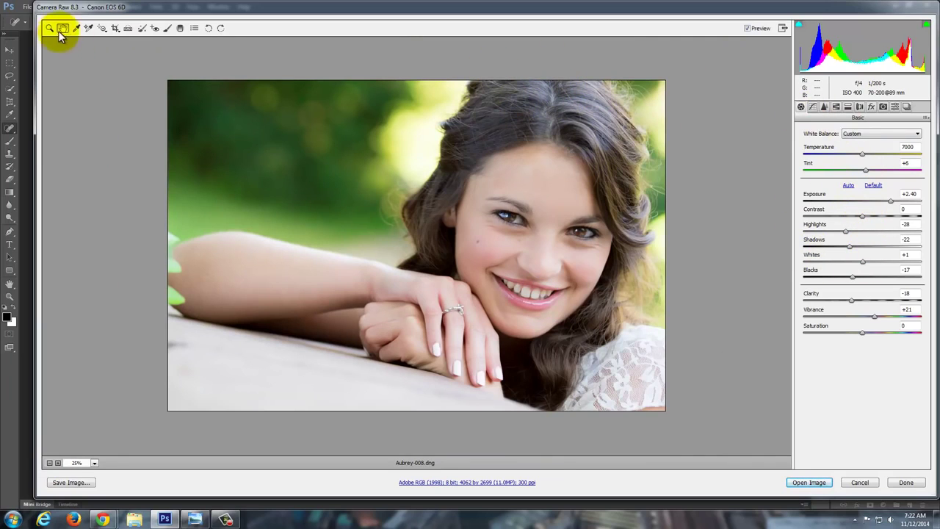
{"action": "left_click", "coordinate": [165, 28]}
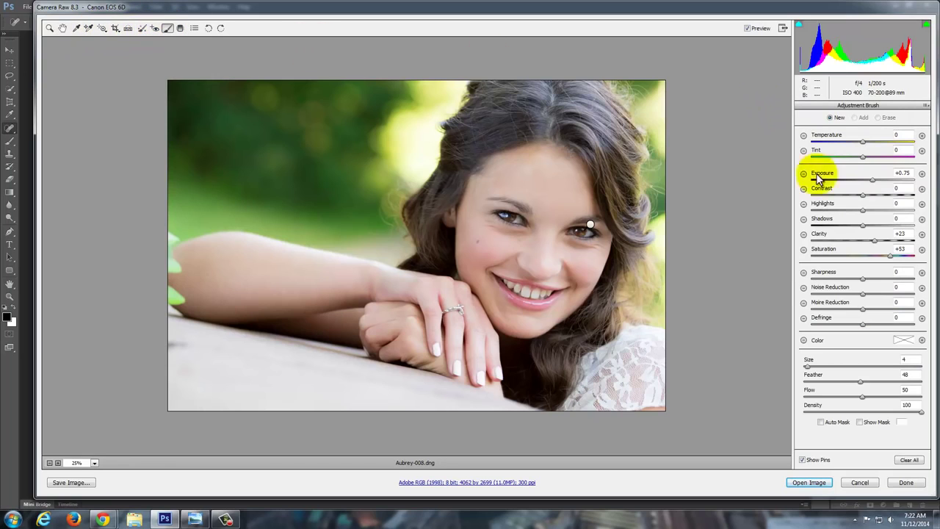
{"action": "left_click_drag", "start_coordinate": [869, 179], "coordinate": [861, 179]}
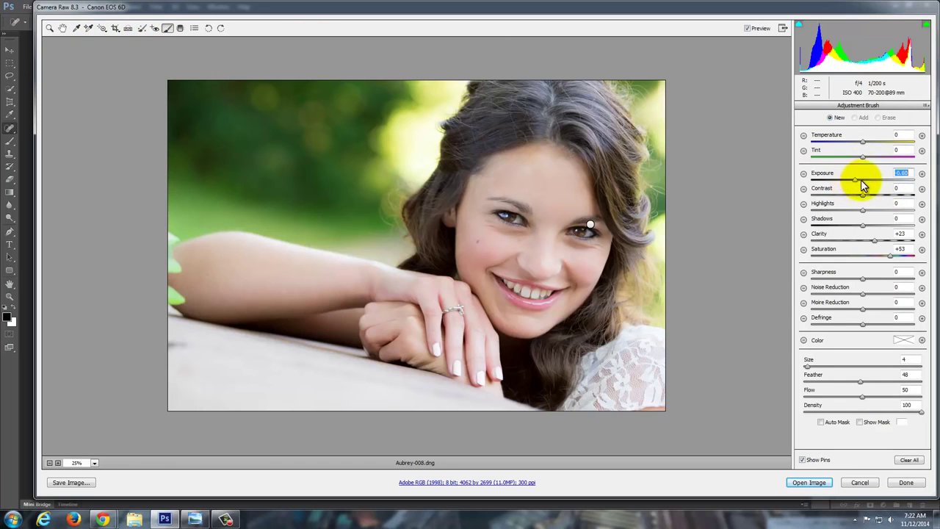
{"action": "left_click_drag", "start_coordinate": [781, 180], "coordinate": [911, 179]}
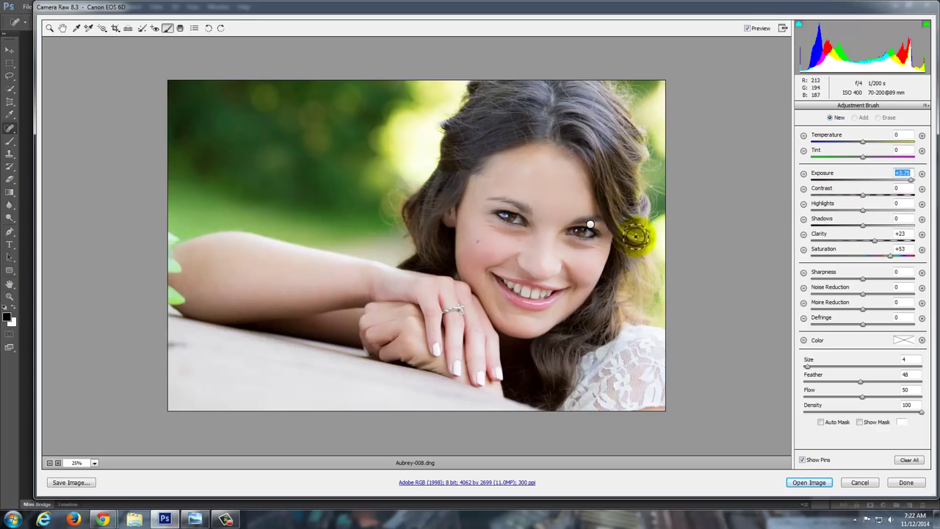
{"action": "double_click", "coordinate": [863, 179]}
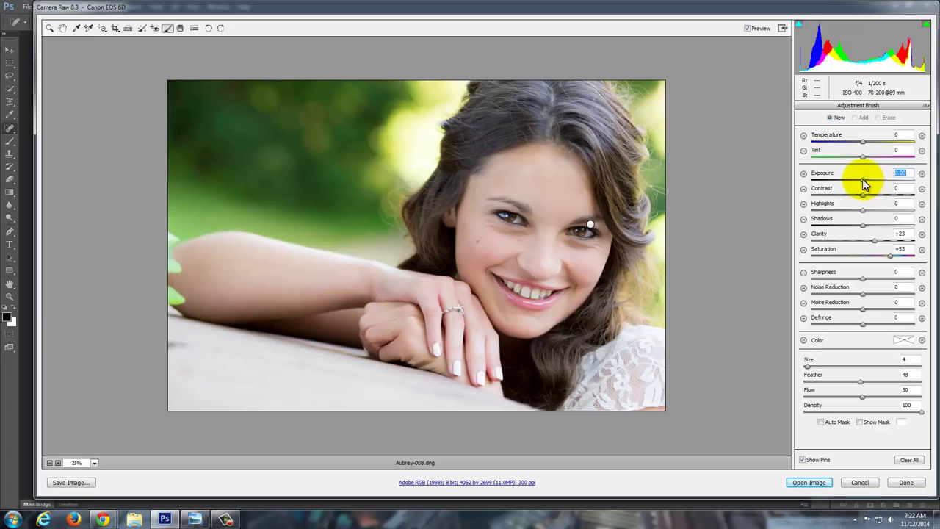
{"action": "left_click_drag", "start_coordinate": [871, 239], "coordinate": [883, 246]}
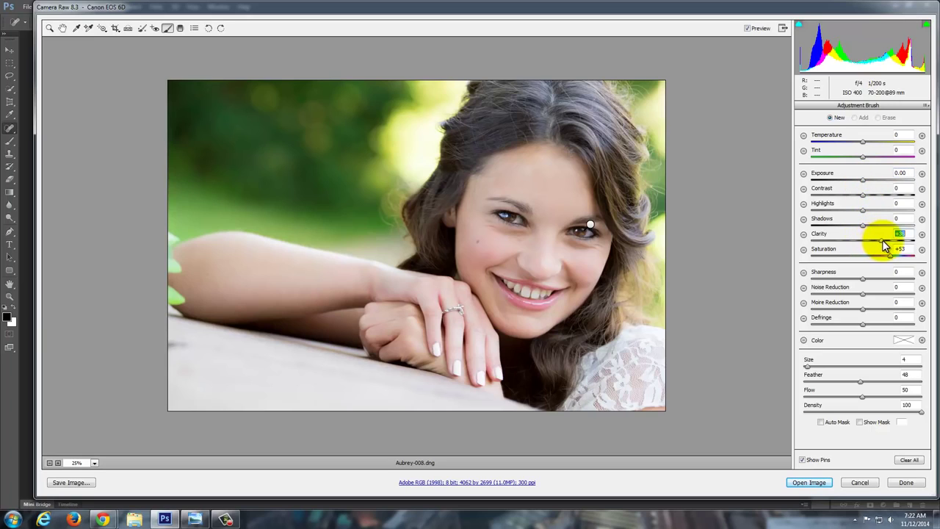
{"action": "left_click", "coordinate": [887, 256]}
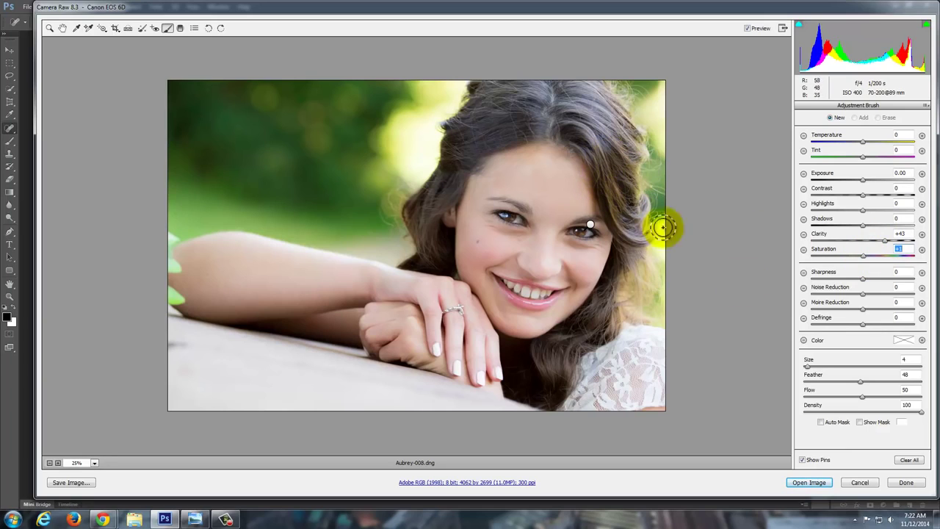
{"action": "left_click_drag", "start_coordinate": [835, 366], "coordinate": [816, 366]}
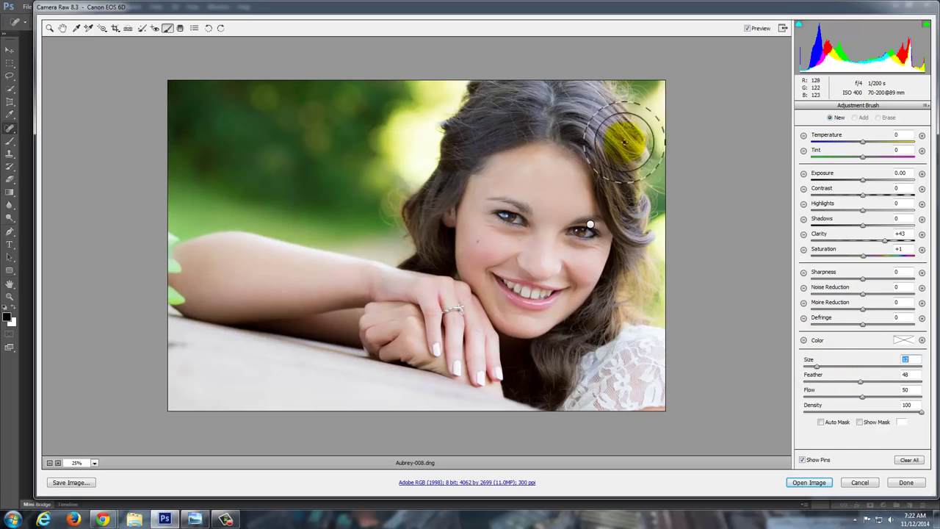
{"action": "mouse_move", "coordinate": [644, 153]}
{"action": "left_mouse_down"}
{"action": "mouse_move", "coordinate": [649, 224]}
{"action": "mouse_move", "coordinate": [638, 173]}
{"action": "mouse_move", "coordinate": [608, 127]}
{"action": "mouse_move", "coordinate": [572, 112]}
{"action": "mouse_move", "coordinate": [477, 112]}
{"action": "mouse_move", "coordinate": [501, 104]}
{"action": "mouse_move", "coordinate": [598, 106]}
{"action": "mouse_move", "coordinate": [634, 179]}
{"action": "mouse_move", "coordinate": [638, 296]}
{"action": "left_mouse_up"}
{"action": "mouse_move", "coordinate": [455, 61]}
{"action": "left_mouse_down"}
{"action": "mouse_move", "coordinate": [472, 98]}
{"action": "mouse_move", "coordinate": [502, 114]}
{"action": "mouse_move", "coordinate": [457, 140]}
{"action": "mouse_move", "coordinate": [419, 220]}
{"action": "mouse_move", "coordinate": [382, 211]}
{"action": "left_mouse_up"}
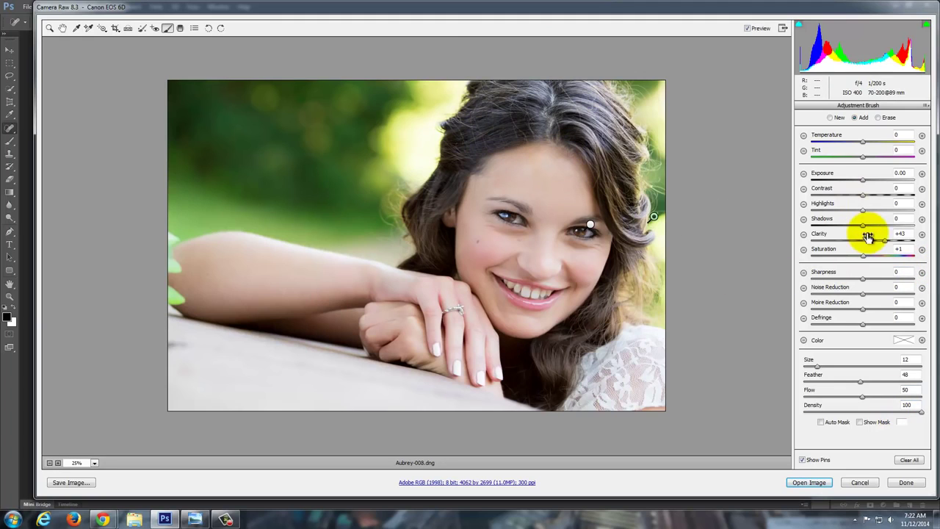
Set the hair brush adjustment's Clarity to +20 and extend its strokes over the lace sleeve, the leaves and the hands
{"action": "left_click_drag", "start_coordinate": [879, 240], "coordinate": [788, 244]}
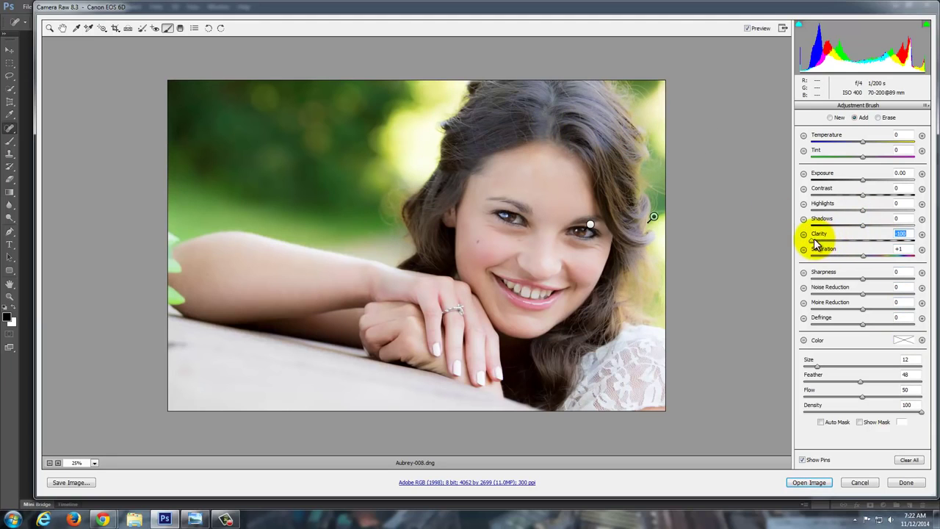
{"action": "mouse_move", "coordinate": [819, 244]}
{"action": "left_mouse_down"}
{"action": "mouse_move", "coordinate": [918, 246]}
{"action": "mouse_move", "coordinate": [864, 247]}
{"action": "mouse_move", "coordinate": [874, 247]}
{"action": "left_mouse_up"}
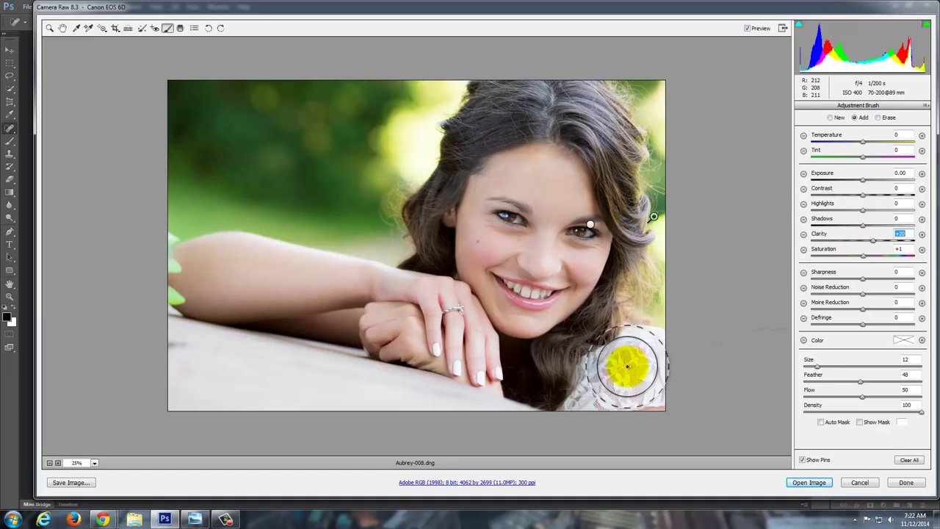
{"action": "mouse_move", "coordinate": [628, 366]}
{"action": "left_mouse_down"}
{"action": "mouse_move", "coordinate": [592, 384]}
{"action": "mouse_move", "coordinate": [653, 350]}
{"action": "mouse_move", "coordinate": [615, 384]}
{"action": "mouse_move", "coordinate": [659, 362]}
{"action": "mouse_move", "coordinate": [256, 361]}
{"action": "mouse_move", "coordinate": [175, 276]}
{"action": "left_mouse_up"}
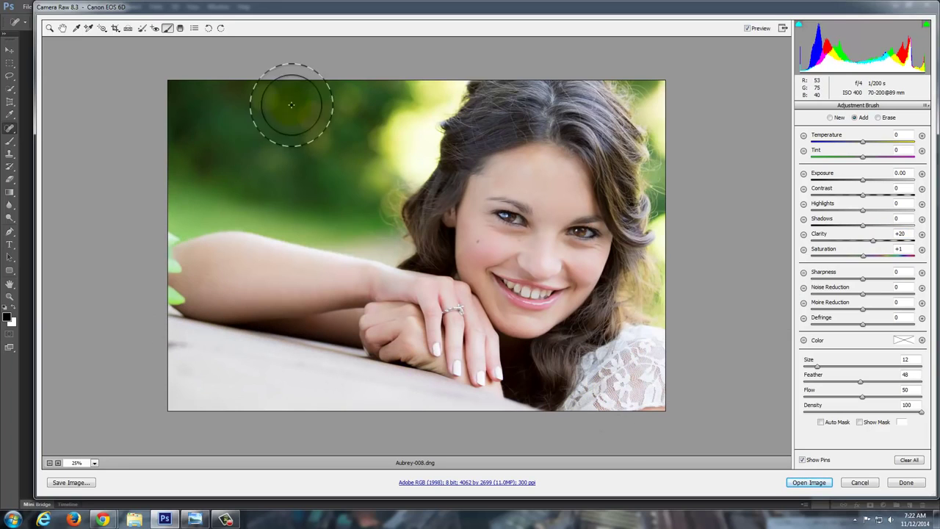
{"action": "left_click_drag", "start_coordinate": [436, 323], "coordinate": [551, 389]}
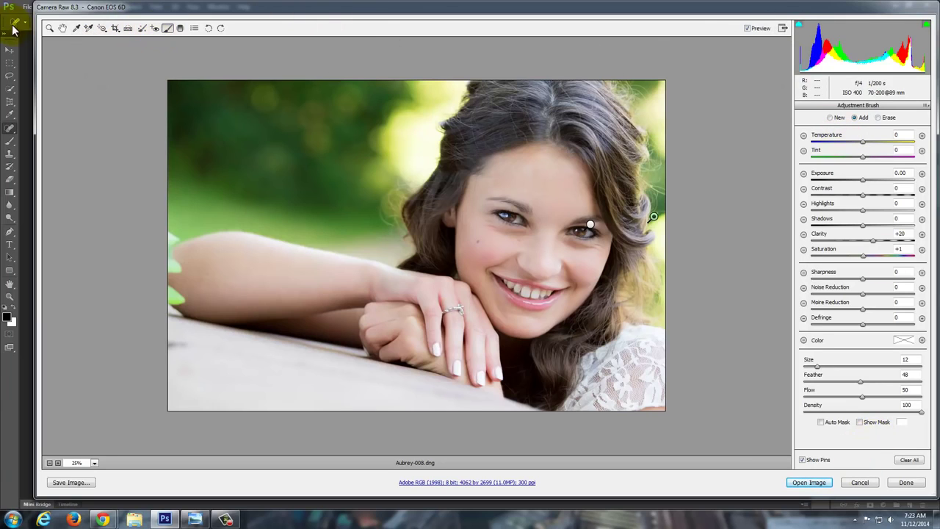
{"action": "left_click", "coordinate": [63, 28]}
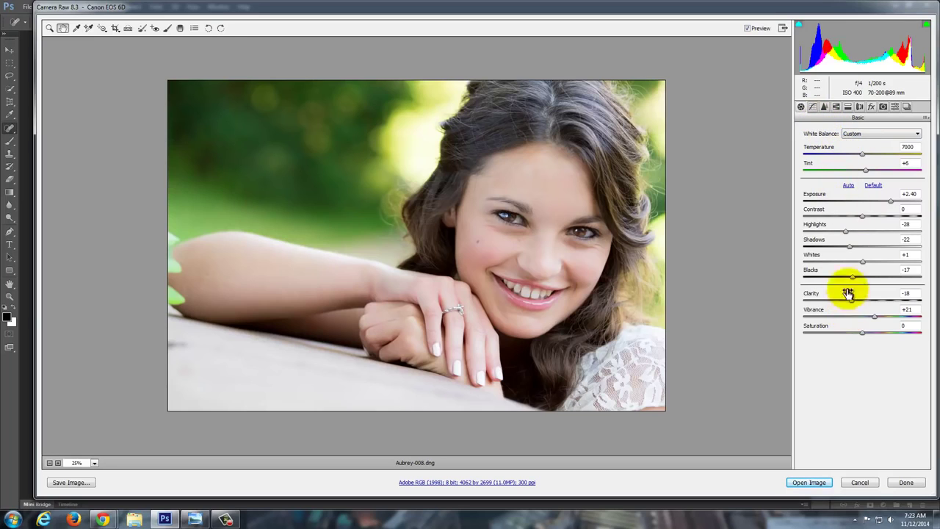
View the face at 100% and set the Detail sharpening Amount to 35
{"action": "left_click", "coordinate": [813, 106]}
{"action": "left_click", "coordinate": [824, 107]}
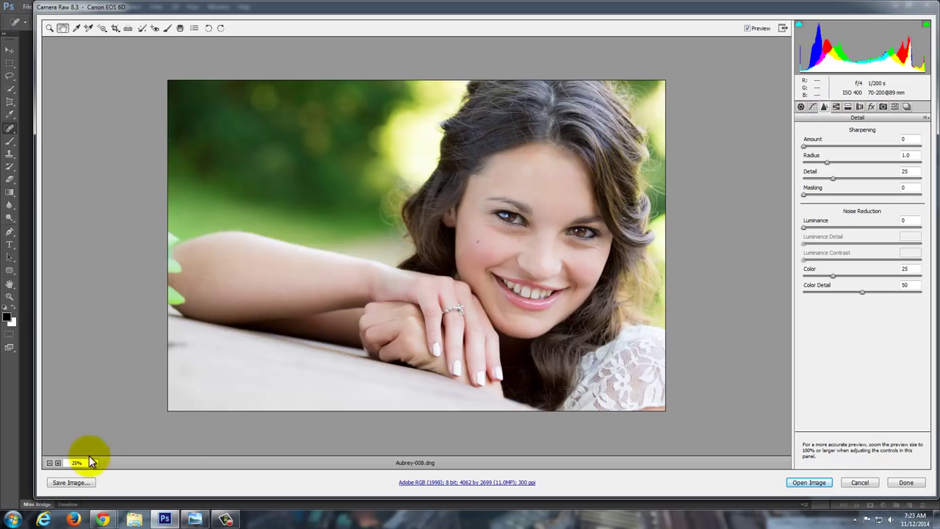
{"action": "left_click", "coordinate": [58, 463]}
{"action": "left_click", "coordinate": [58, 463]}
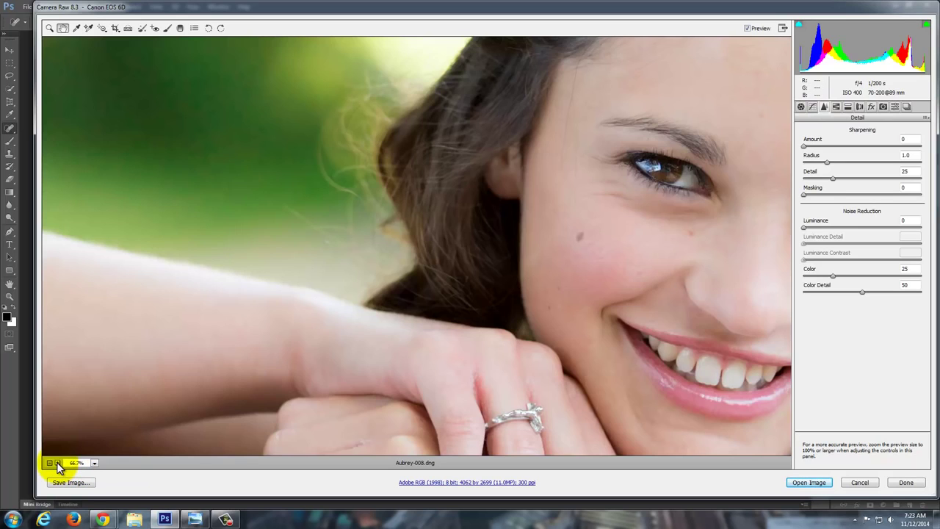
{"action": "left_click", "coordinate": [58, 464]}
{"action": "left_click_drag", "start_coordinate": [590, 226], "coordinate": [230, 252]}
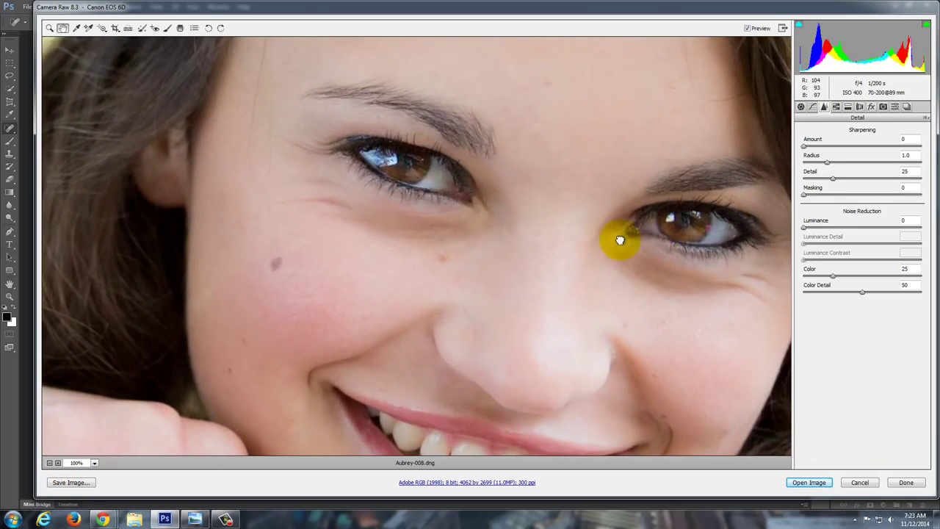
{"action": "left_click_drag", "start_coordinate": [619, 242], "coordinate": [447, 244]}
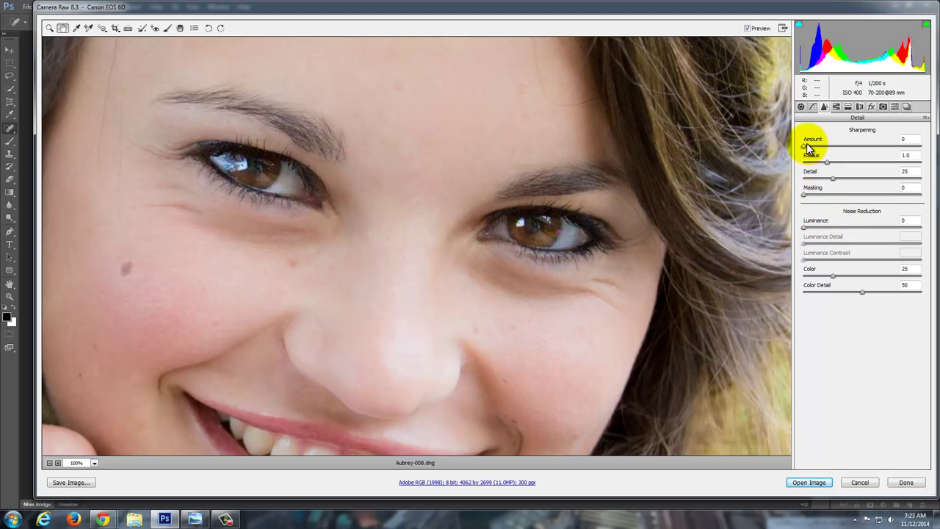
{"action": "left_click_drag", "start_coordinate": [806, 145], "coordinate": [881, 150]}
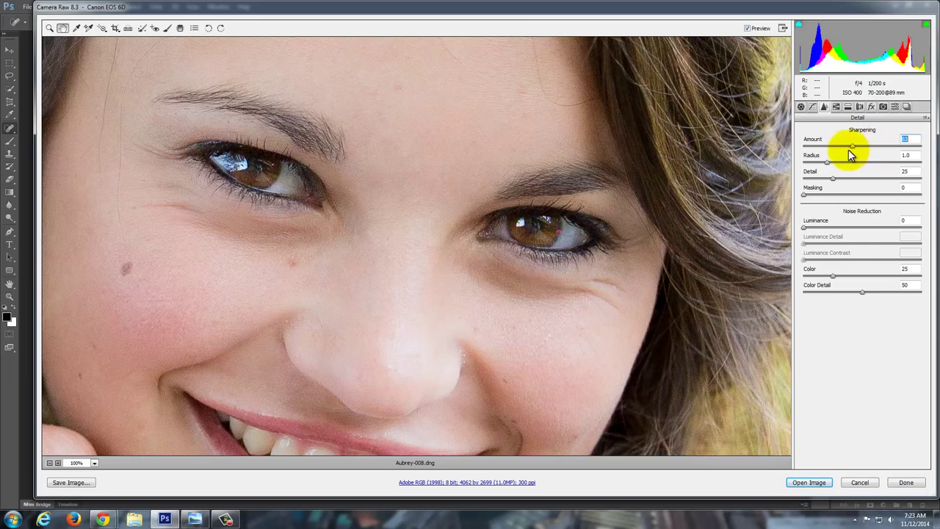
{"action": "mouse_move", "coordinate": [844, 156]}
{"action": "left_mouse_down"}
{"action": "mouse_move", "coordinate": [828, 157]}
{"action": "mouse_move", "coordinate": [831, 150]}
{"action": "left_mouse_up"}
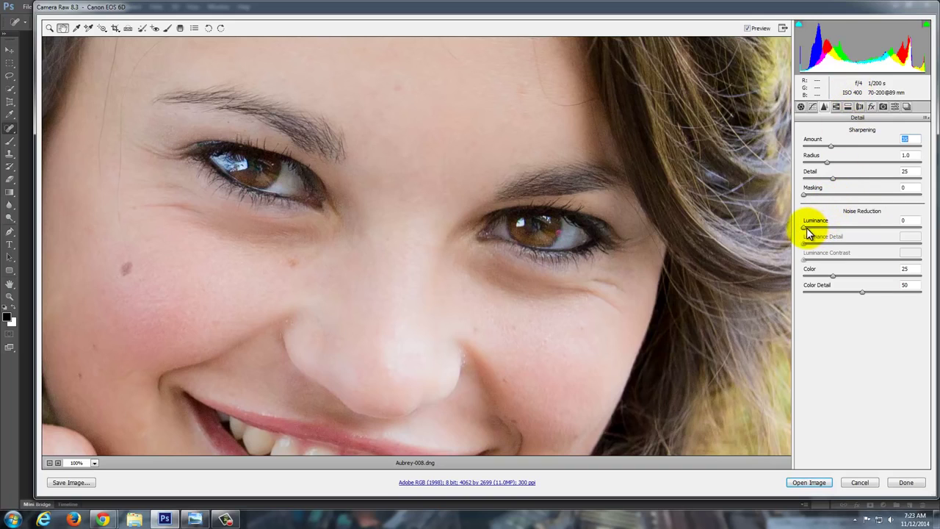
Set the Luminance noise reduction to 35 to smooth the skin
{"action": "left_click_drag", "start_coordinate": [807, 230], "coordinate": [832, 233]}
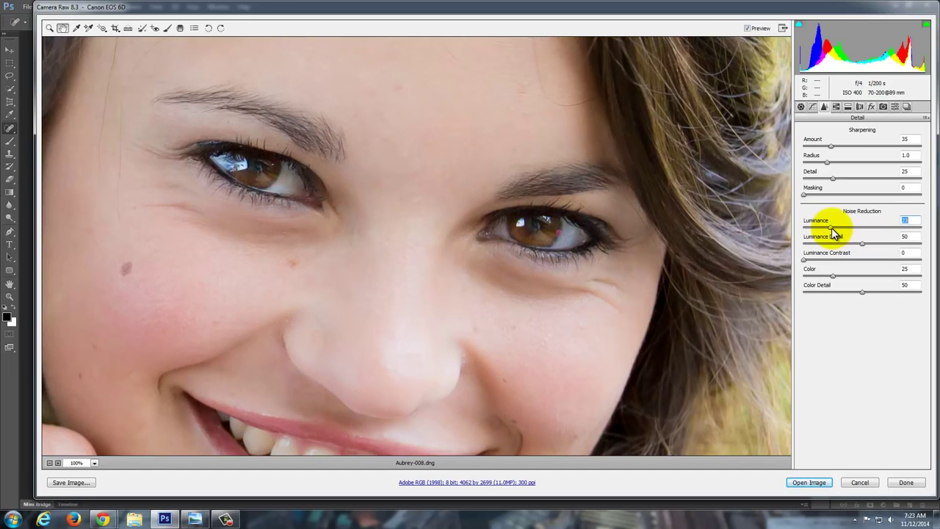
{"action": "left_click_drag", "start_coordinate": [834, 233], "coordinate": [839, 232]}
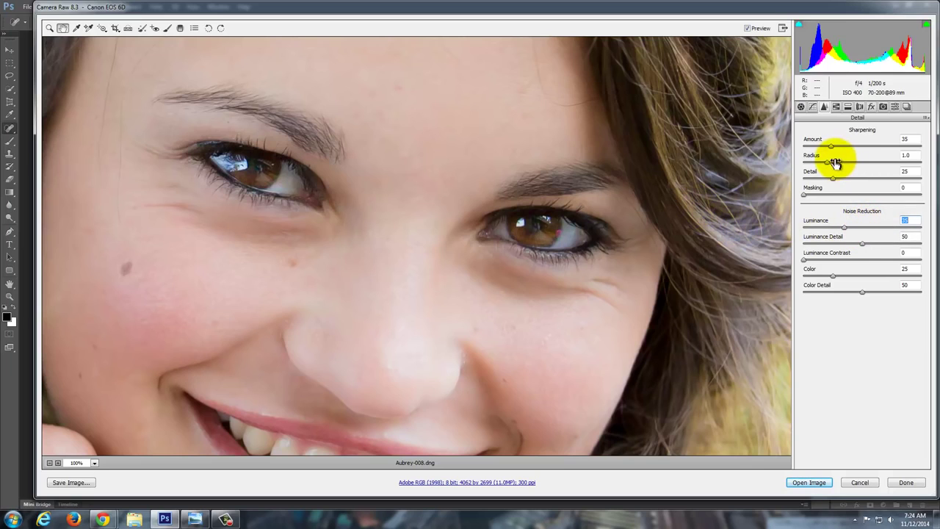
{"action": "left_click", "coordinate": [836, 108]}
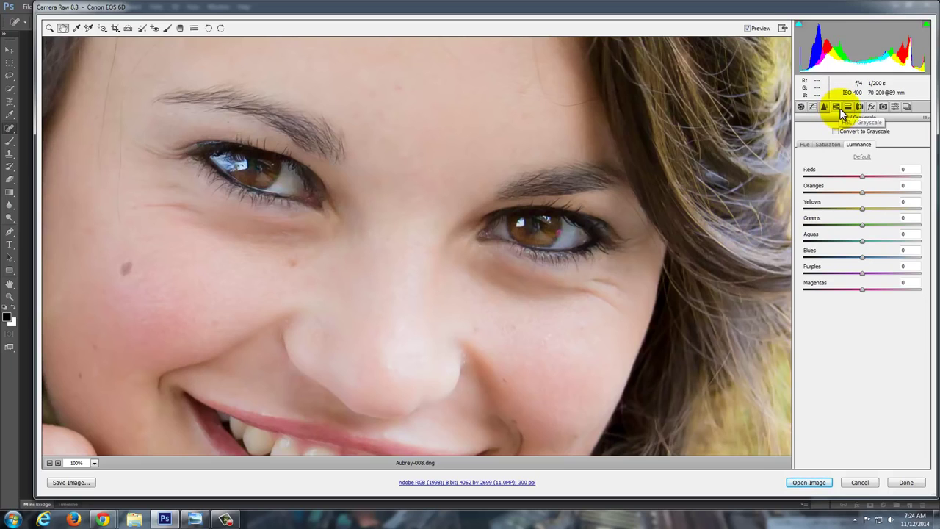
{"action": "left_click", "coordinate": [824, 107]}
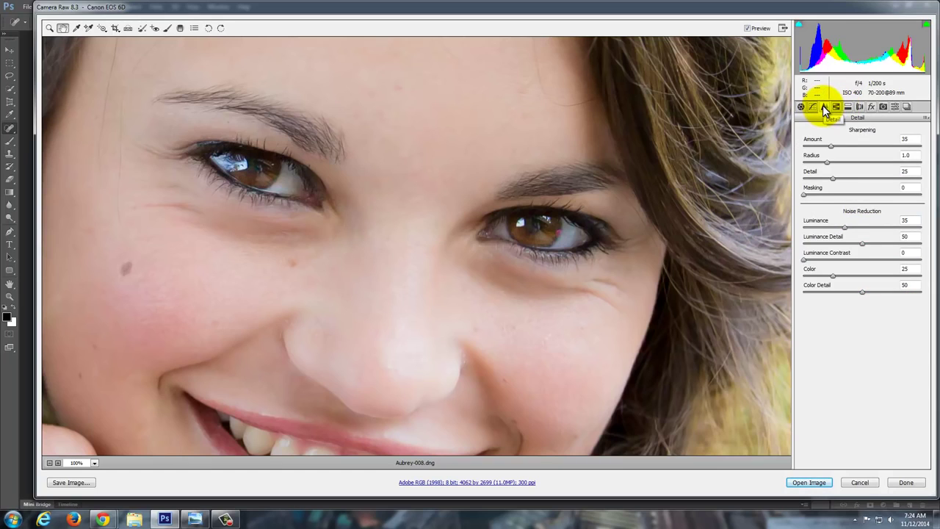
View the whole portrait and set the HSL Greens Hue to +2 and the Greens Saturation to -1
{"action": "left_click", "coordinate": [836, 107]}
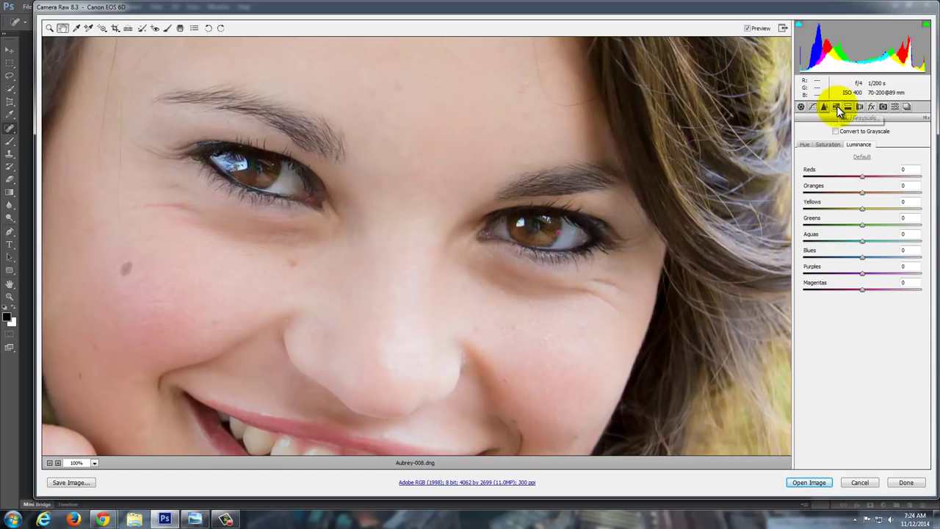
{"action": "left_click", "coordinate": [806, 145]}
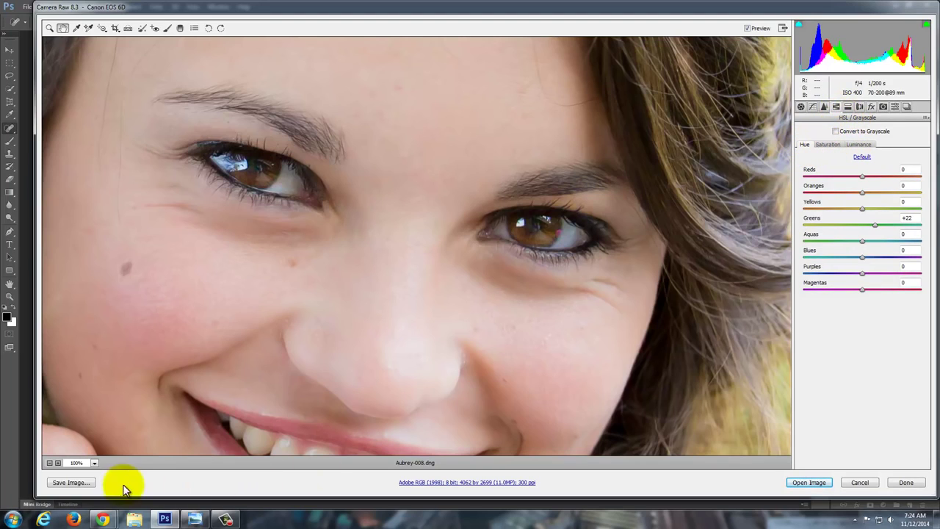
{"action": "left_click", "coordinate": [48, 462]}
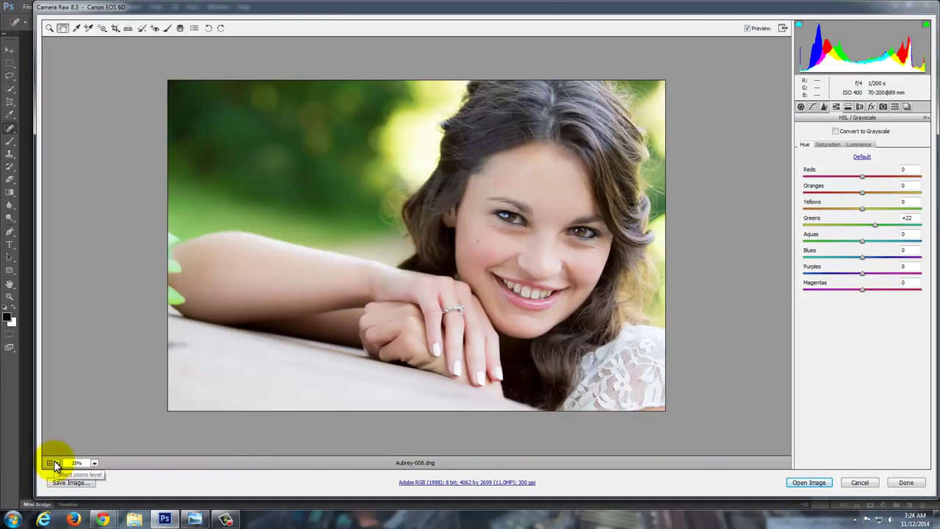
{"action": "left_click", "coordinate": [861, 226]}
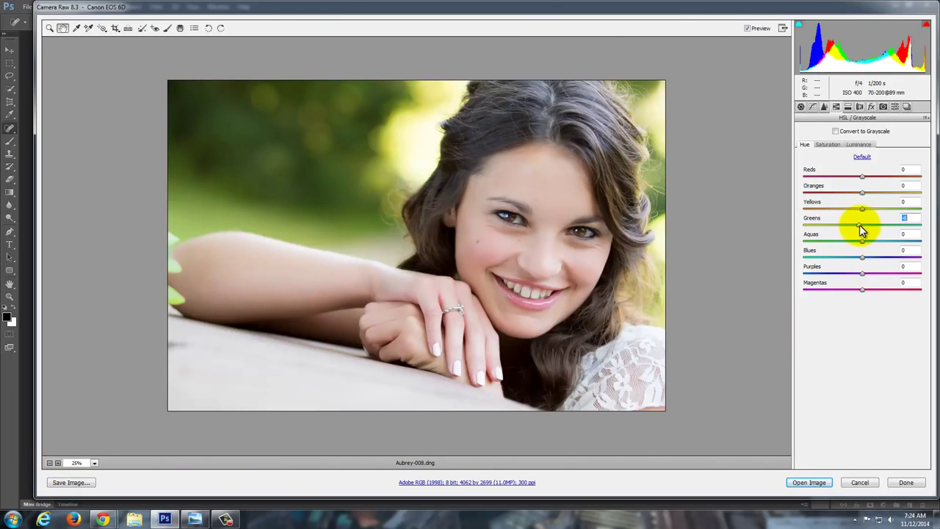
{"action": "left_click", "coordinate": [837, 147]}
{"action": "left_click_drag", "start_coordinate": [876, 225], "coordinate": [861, 226]}
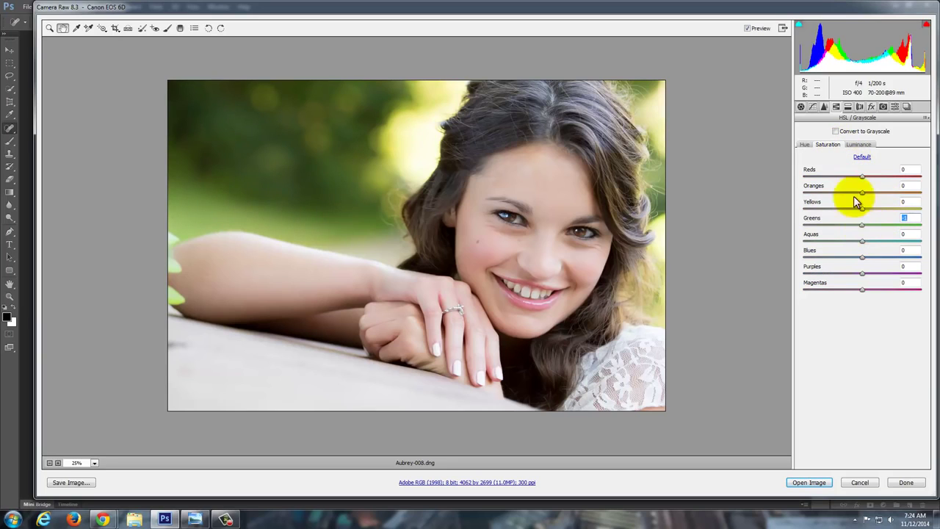
{"action": "left_click", "coordinate": [806, 145]}
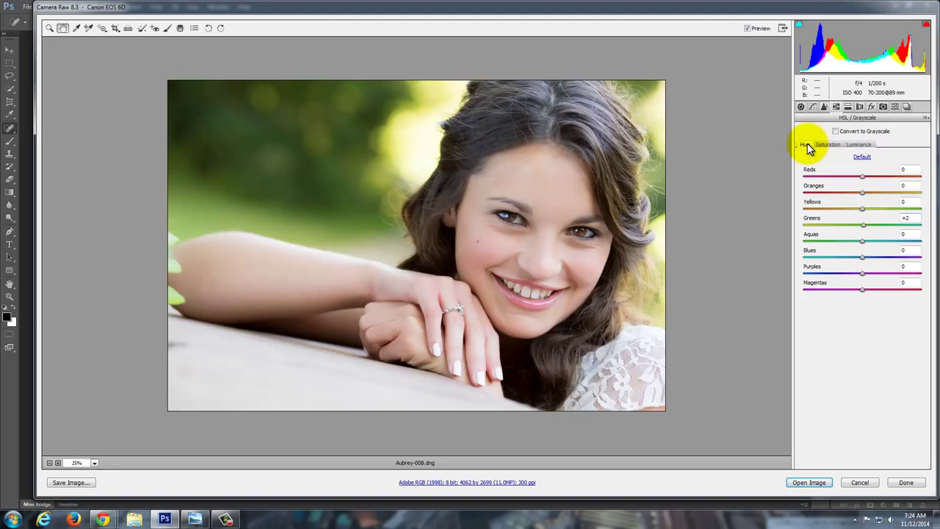
{"action": "left_click", "coordinate": [864, 225]}
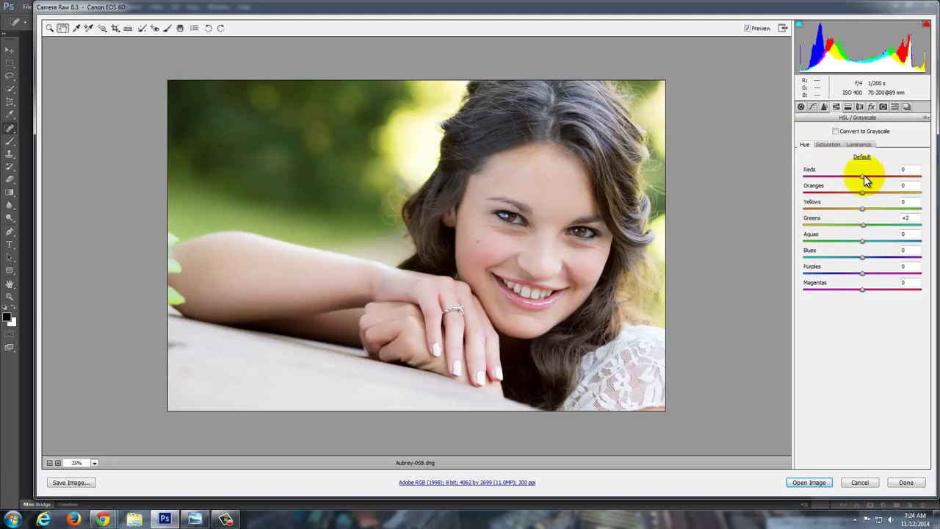
Try shifting the Oranges Hue to see its effect on the skin, and return it to 0
{"action": "left_click_drag", "start_coordinate": [862, 193], "coordinate": [752, 193]}
{"action": "mouse_move", "coordinate": [848, 193]}
{"action": "left_mouse_down"}
{"action": "mouse_move", "coordinate": [824, 192]}
{"action": "mouse_move", "coordinate": [911, 193]}
{"action": "mouse_move", "coordinate": [797, 195]}
{"action": "mouse_move", "coordinate": [904, 193]}
{"action": "mouse_move", "coordinate": [857, 199]}
{"action": "left_mouse_up"}
{"action": "left_click_drag", "start_coordinate": [863, 199], "coordinate": [862, 199]}
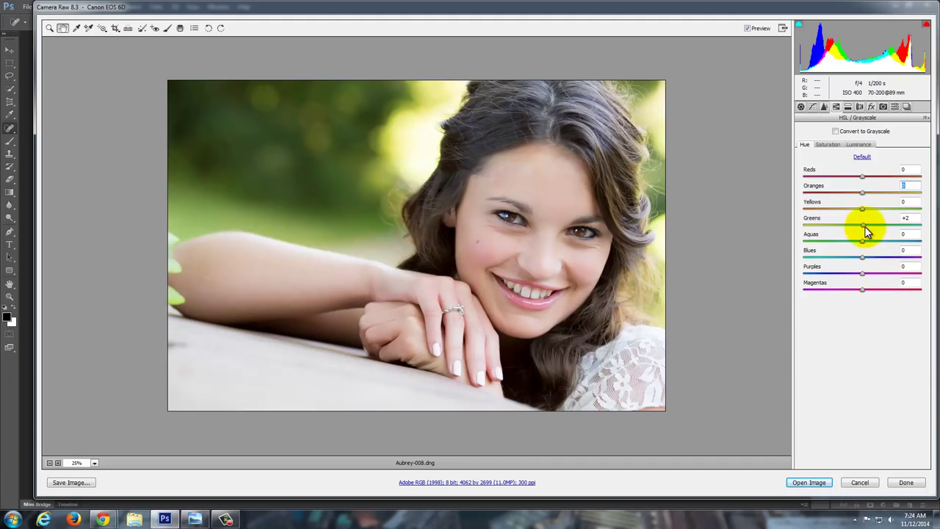
Set the Greens Hue to +18, fine-tune the Greens Saturation and set the Greens Luminance to +8
{"action": "mouse_move", "coordinate": [878, 225]}
{"action": "left_mouse_down"}
{"action": "mouse_move", "coordinate": [903, 231]}
{"action": "mouse_move", "coordinate": [699, 225]}
{"action": "mouse_move", "coordinate": [937, 232]}
{"action": "mouse_move", "coordinate": [806, 223]}
{"action": "mouse_move", "coordinate": [874, 226]}
{"action": "left_mouse_up"}
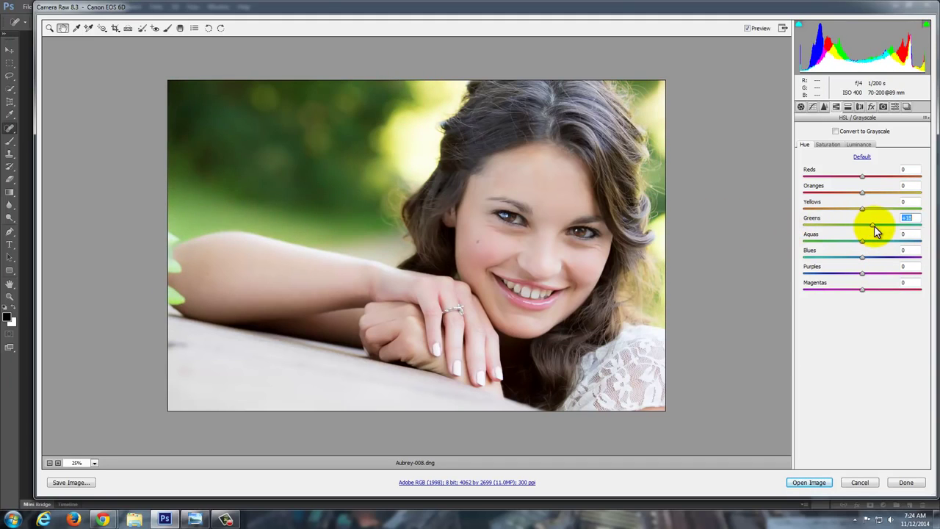
{"action": "left_click", "coordinate": [840, 143]}
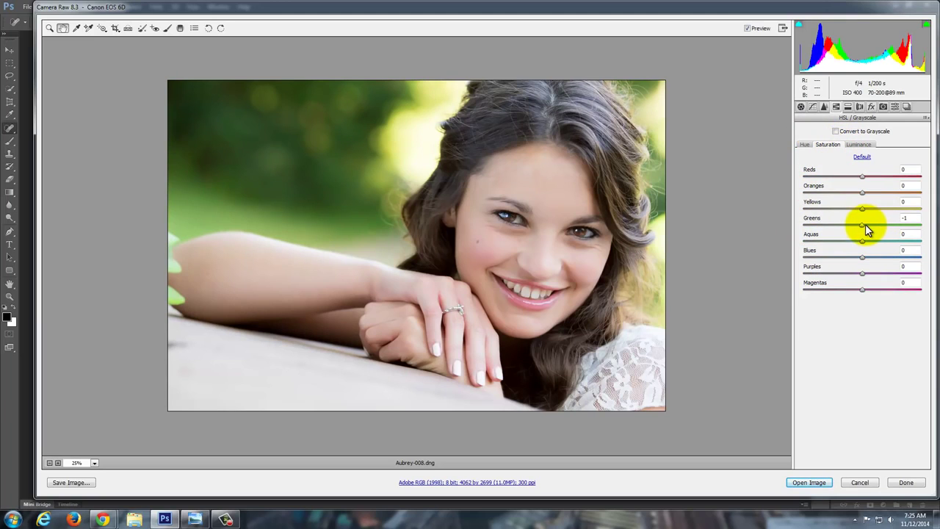
{"action": "mouse_move", "coordinate": [865, 224]}
{"action": "left_mouse_down"}
{"action": "mouse_move", "coordinate": [906, 230]}
{"action": "mouse_move", "coordinate": [814, 231]}
{"action": "mouse_move", "coordinate": [908, 222]}
{"action": "mouse_move", "coordinate": [873, 232]}
{"action": "left_mouse_up"}
{"action": "left_click", "coordinate": [860, 145]}
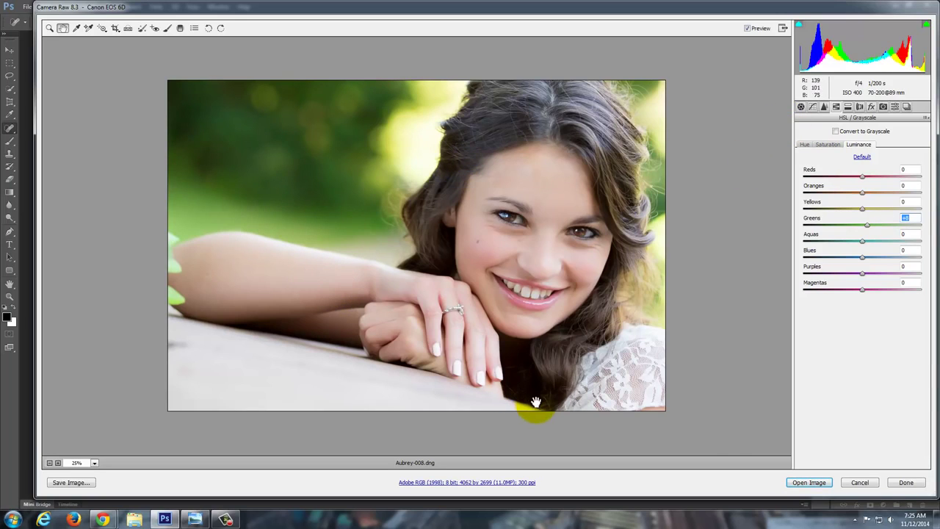
Darken the edges with a Highlight Priority post-crop vignette at Amount -24, and open the edited image in Photoshop
{"action": "left_click", "coordinate": [848, 107]}
{"action": "left_click", "coordinate": [861, 108]}
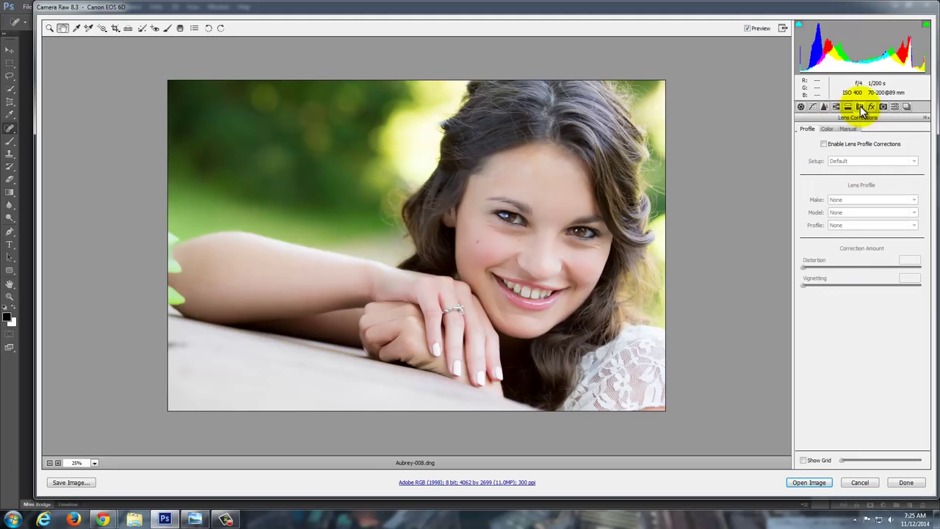
{"action": "left_click", "coordinate": [872, 107]}
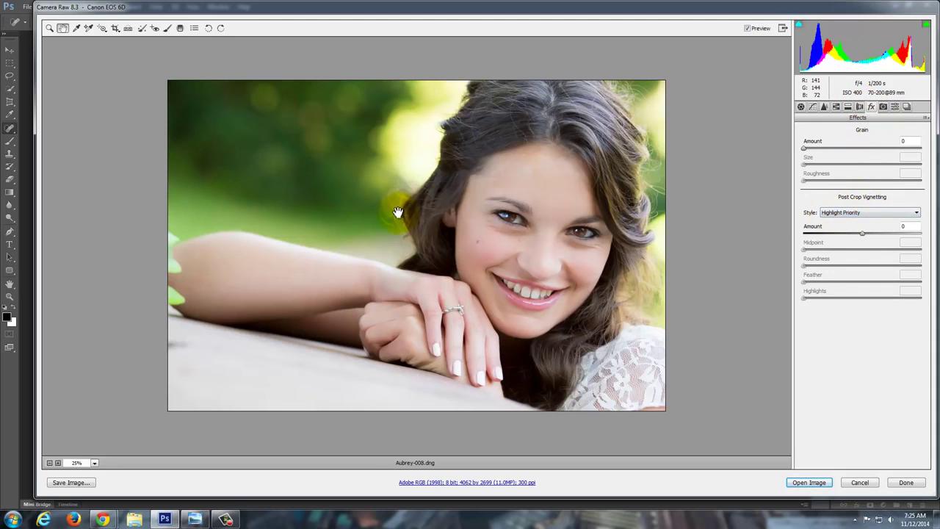
{"action": "left_click_drag", "start_coordinate": [864, 233], "coordinate": [772, 241]}
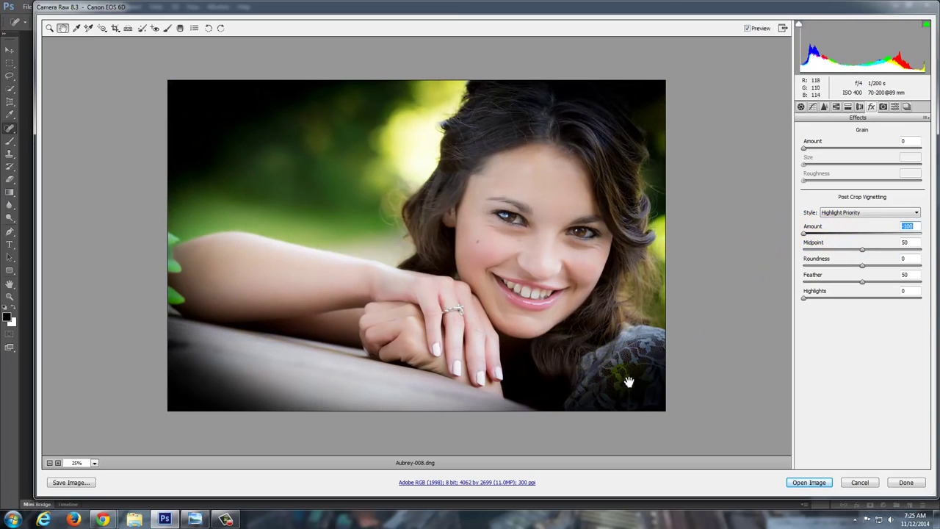
{"action": "left_click_drag", "start_coordinate": [808, 235], "coordinate": [851, 235]}
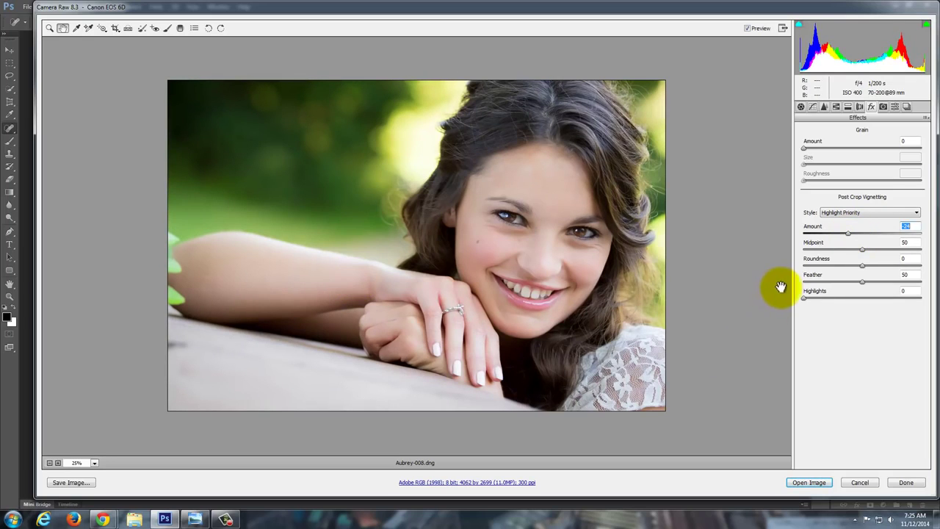
{"action": "left_click", "coordinate": [805, 482]}
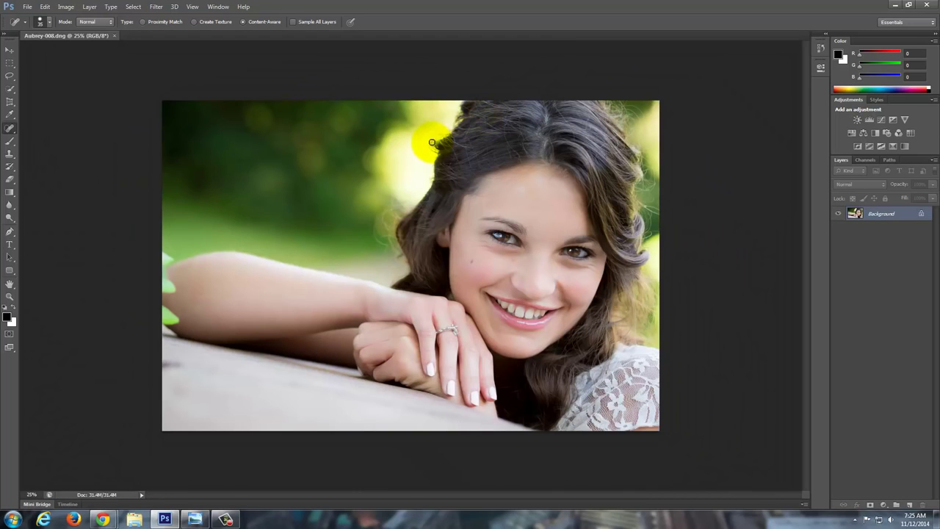
Remove the stray hairs running down the temple beside the eye with the Content-Aware Spot Healing Brush
{"action": "scroll", "coordinate": [433, 143], "scroll_direction": "up", "scroll_amount": 3}
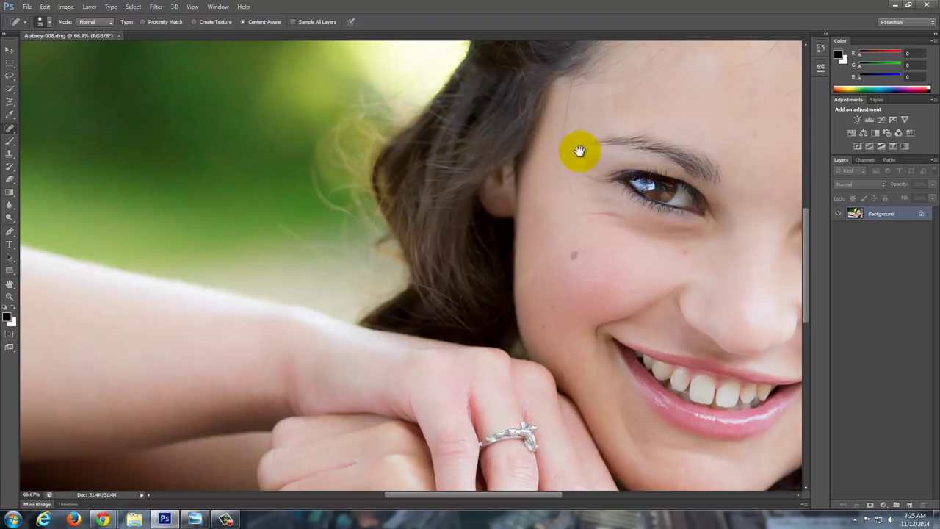
{"action": "left_click_drag", "start_coordinate": [578, 146], "coordinate": [320, 238]}
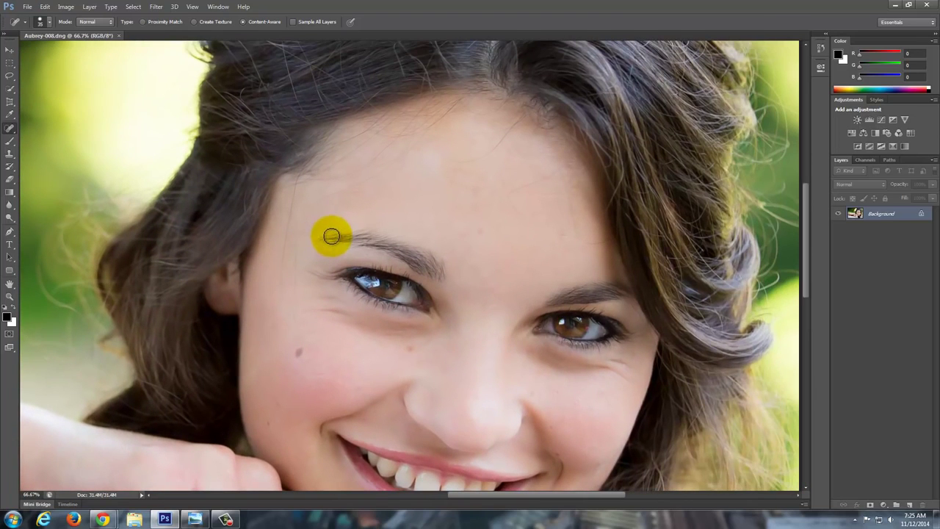
{"action": "left_click", "coordinate": [10, 129]}
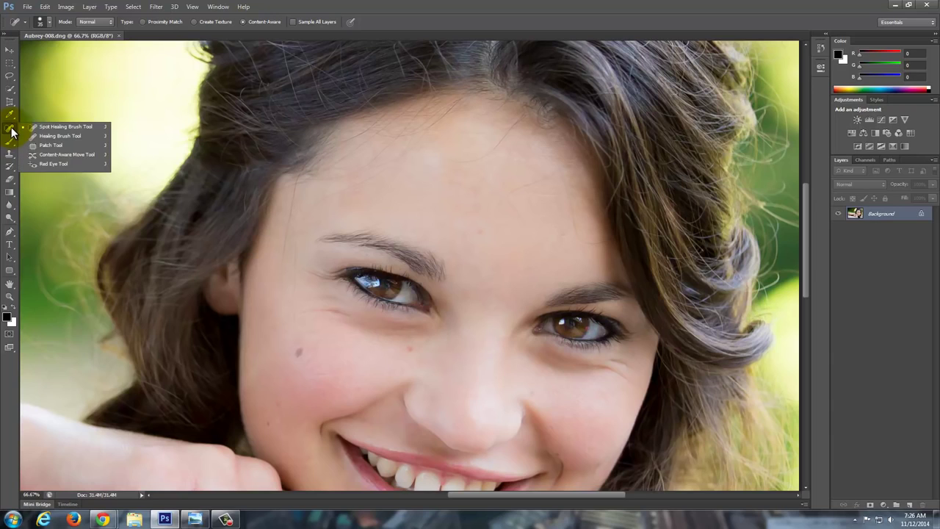
{"action": "left_click", "coordinate": [11, 131]}
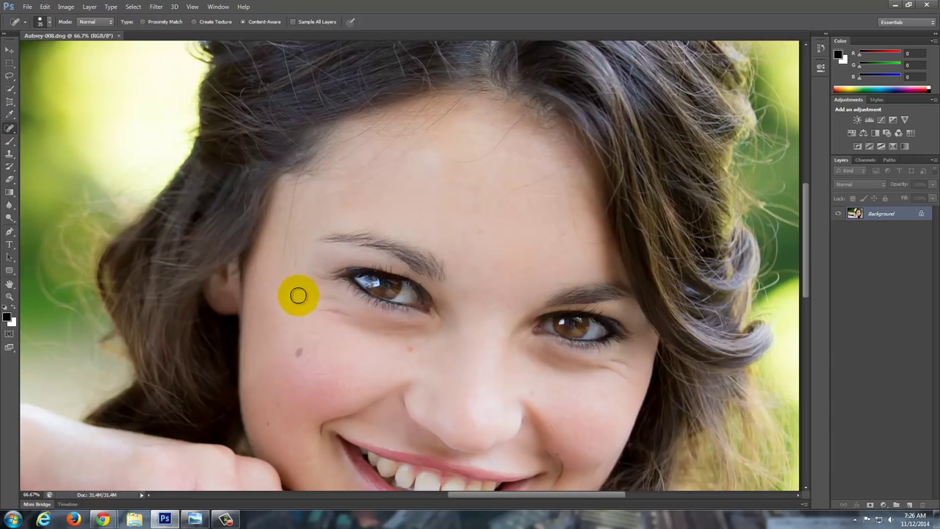
{"action": "mouse_move", "coordinate": [296, 317]}
{"action": "left_mouse_down"}
{"action": "mouse_move", "coordinate": [300, 228]}
{"action": "mouse_move", "coordinate": [319, 201]}
{"action": "mouse_move", "coordinate": [392, 170]}
{"action": "left_mouse_up"}
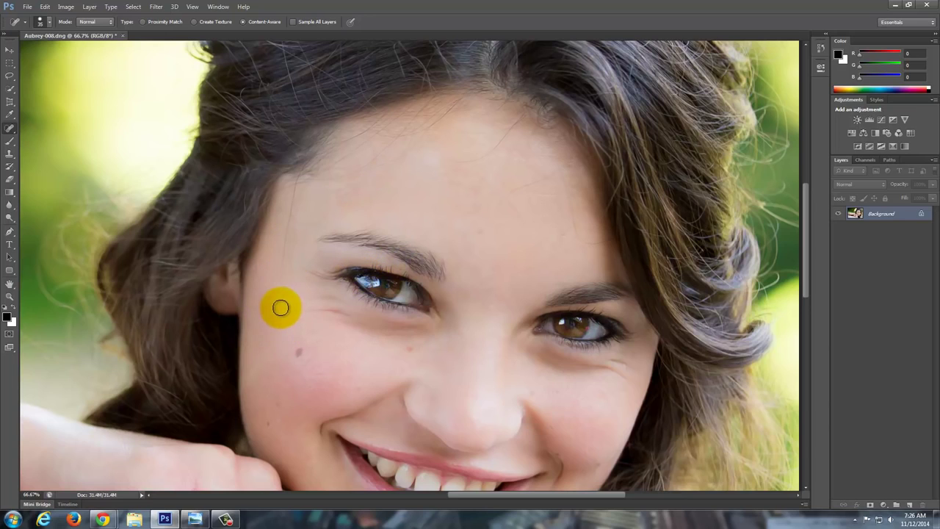
{"action": "left_click_drag", "start_coordinate": [282, 292], "coordinate": [298, 191]}
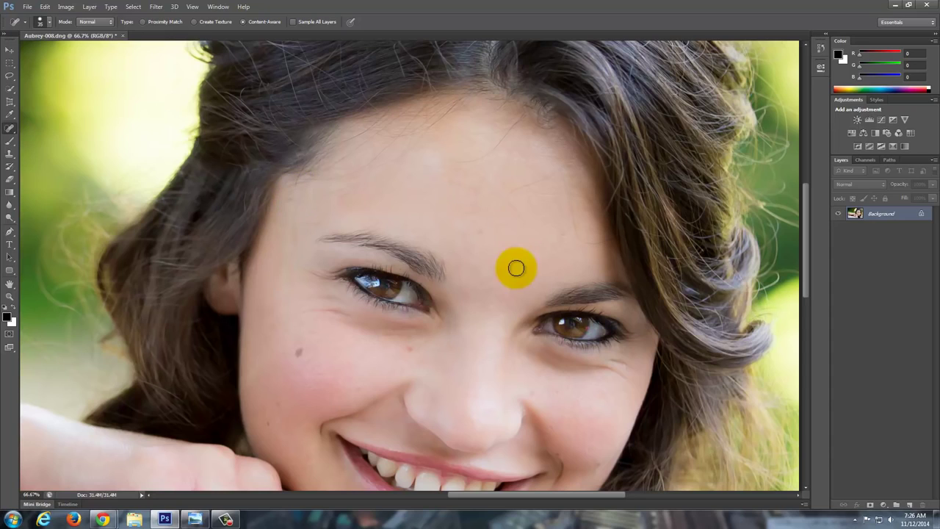
Heal the stray hairs and small marks across the forehead with the Spot Healing Brush
{"action": "mouse_move", "coordinate": [519, 210]}
{"action": "left_mouse_down"}
{"action": "mouse_move", "coordinate": [511, 194]}
{"action": "mouse_move", "coordinate": [556, 175]}
{"action": "mouse_move", "coordinate": [562, 155]}
{"action": "mouse_move", "coordinate": [581, 239]}
{"action": "mouse_move", "coordinate": [598, 241]}
{"action": "left_mouse_up"}
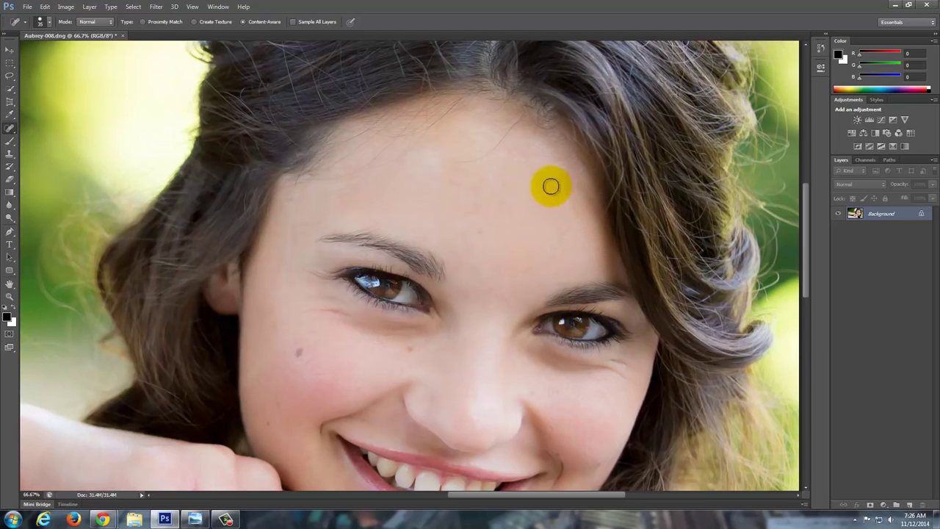
{"action": "mouse_move", "coordinate": [512, 127]}
{"action": "left_mouse_down"}
{"action": "mouse_move", "coordinate": [474, 159]}
{"action": "mouse_move", "coordinate": [439, 155]}
{"action": "mouse_move", "coordinate": [483, 153]}
{"action": "mouse_move", "coordinate": [514, 131]}
{"action": "mouse_move", "coordinate": [459, 136]}
{"action": "left_mouse_up"}
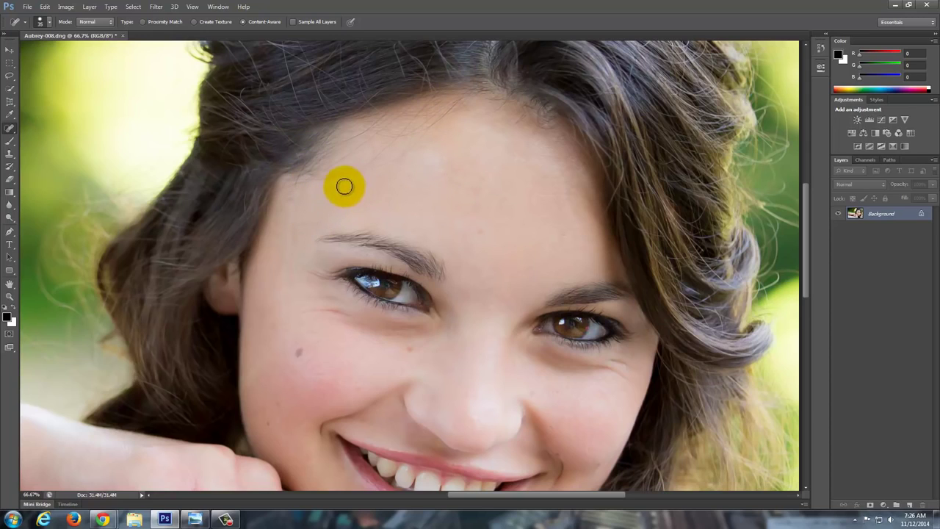
{"action": "left_click", "coordinate": [340, 184]}
{"action": "left_click", "coordinate": [360, 186]}
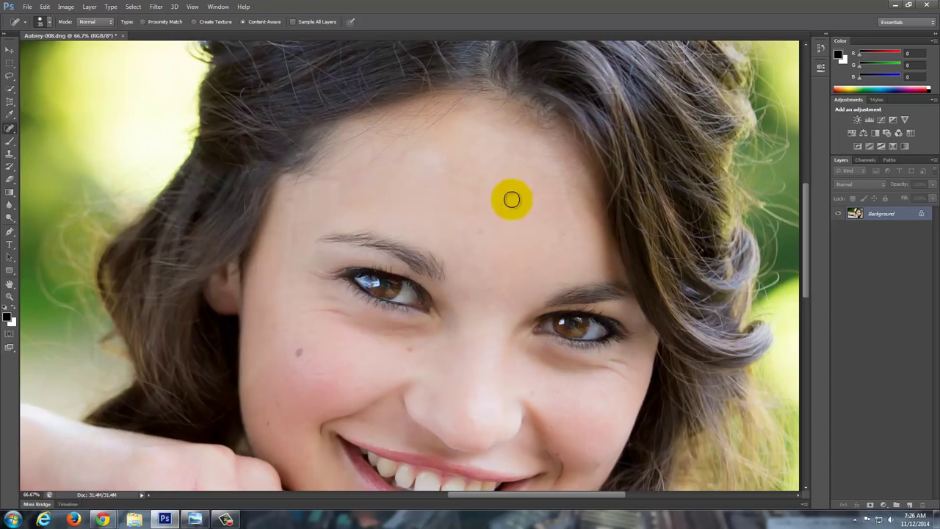
Heal the remaining faint stray-hair marks down the temple and side of the forehead with the Spot Healing Brush
{"action": "mouse_move", "coordinate": [298, 208]}
{"action": "left_mouse_down"}
{"action": "mouse_move", "coordinate": [294, 243]}
{"action": "mouse_move", "coordinate": [305, 292]}
{"action": "left_mouse_up"}
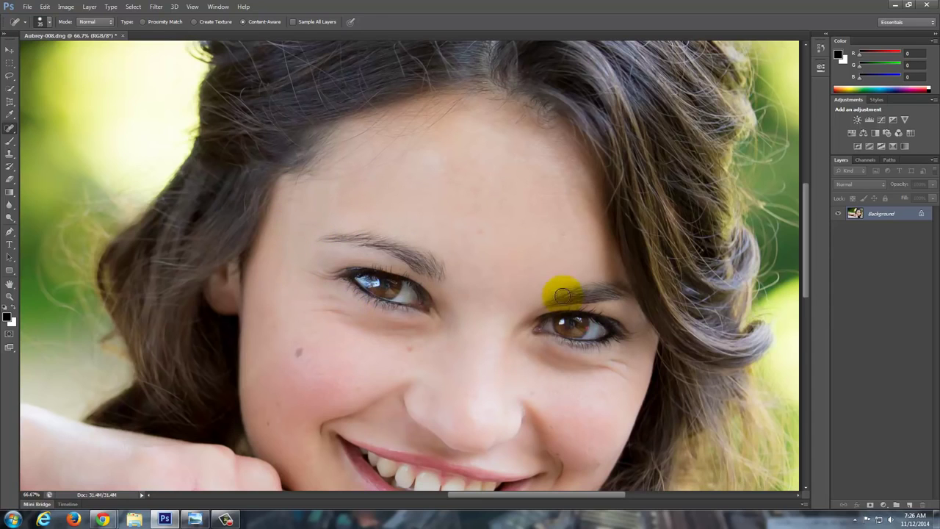
{"action": "left_click_drag", "start_coordinate": [581, 279], "coordinate": [535, 98]}
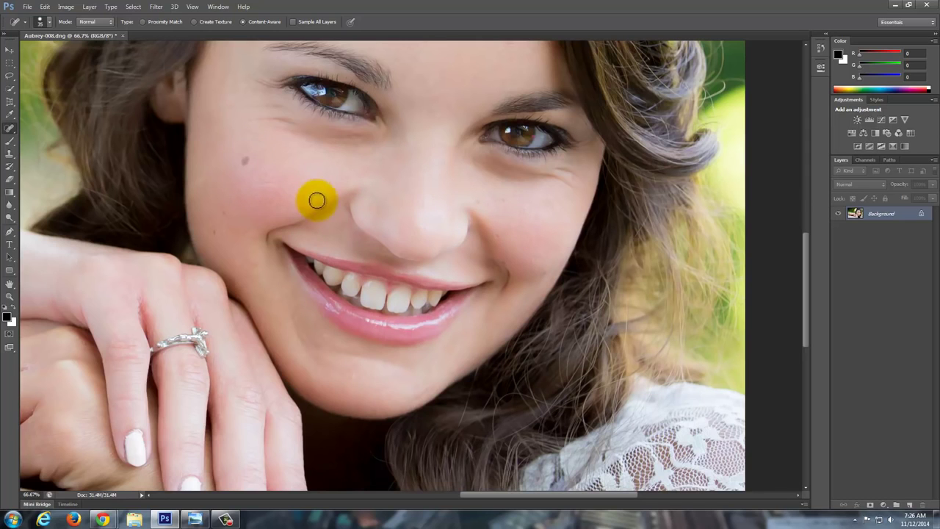
{"action": "left_click_drag", "start_coordinate": [502, 214], "coordinate": [562, 315]}
{"action": "key", "text": "ctrl+minus"}
{"action": "key", "text": "ctrl+minus"}
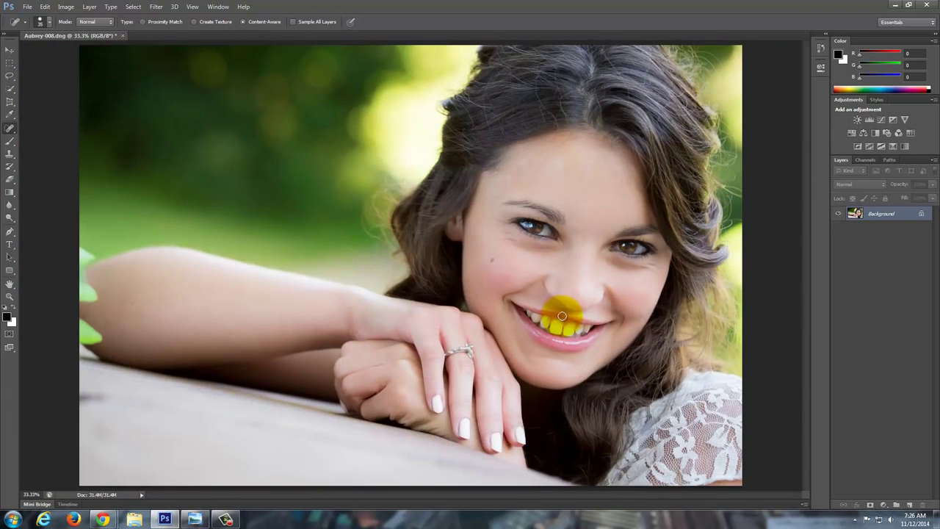
Review the file formats offered for saving the retouched portrait under Save As, and leave without saving
{"action": "left_click", "coordinate": [28, 7]}
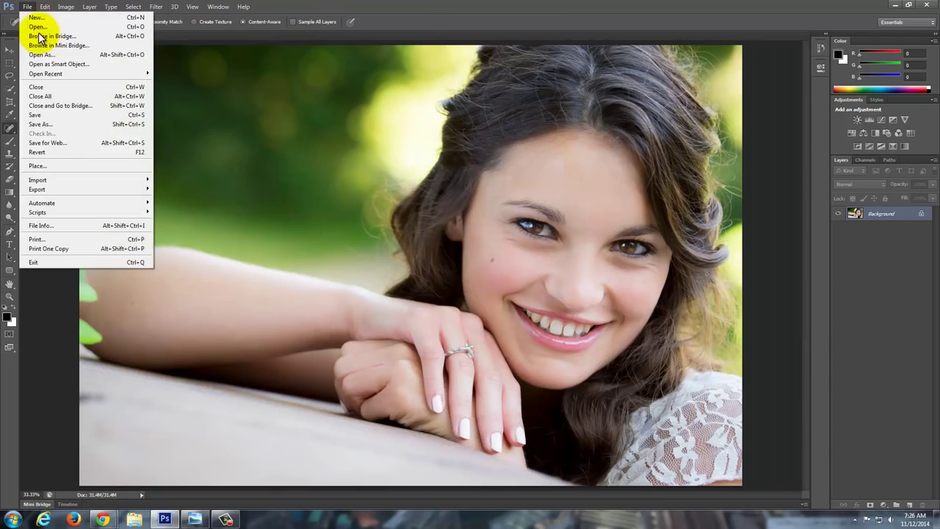
{"action": "left_click", "coordinate": [60, 125]}
{"action": "left_click", "coordinate": [491, 363]}
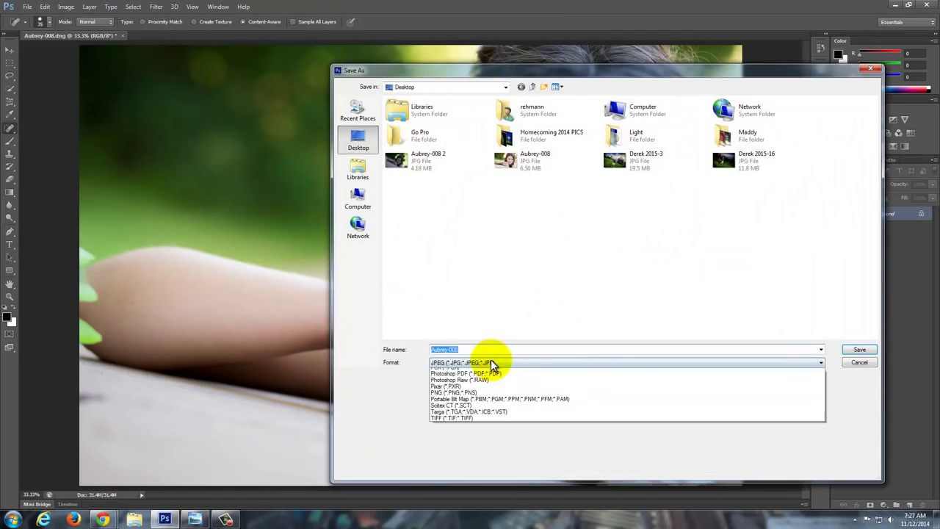
{"action": "left_click", "coordinate": [491, 363]}
{"action": "left_click", "coordinate": [858, 365]}
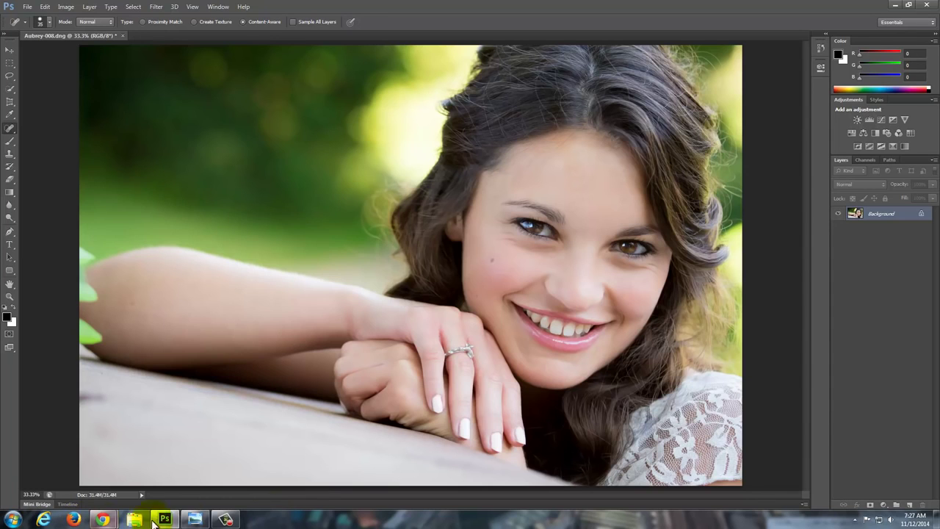
Switch to Windows Photo Viewer and compare the night golf swing photo with the daytime golf club close-up
{"action": "left_click", "coordinate": [200, 520]}
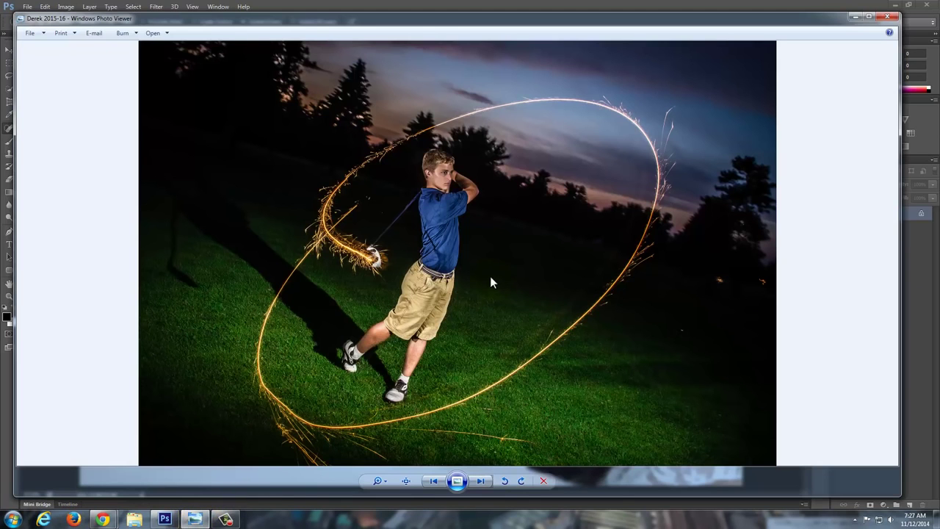
{"action": "left_click", "coordinate": [478, 481]}
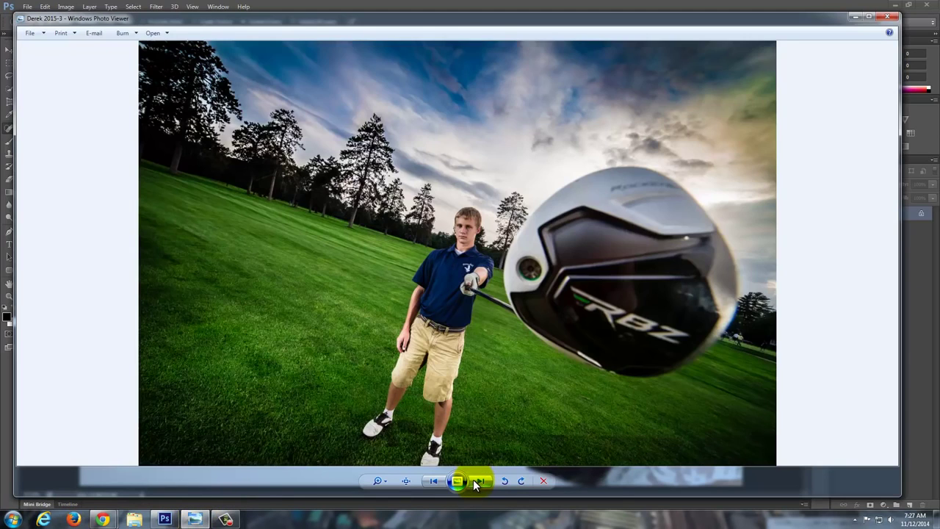
{"action": "left_click", "coordinate": [435, 481]}
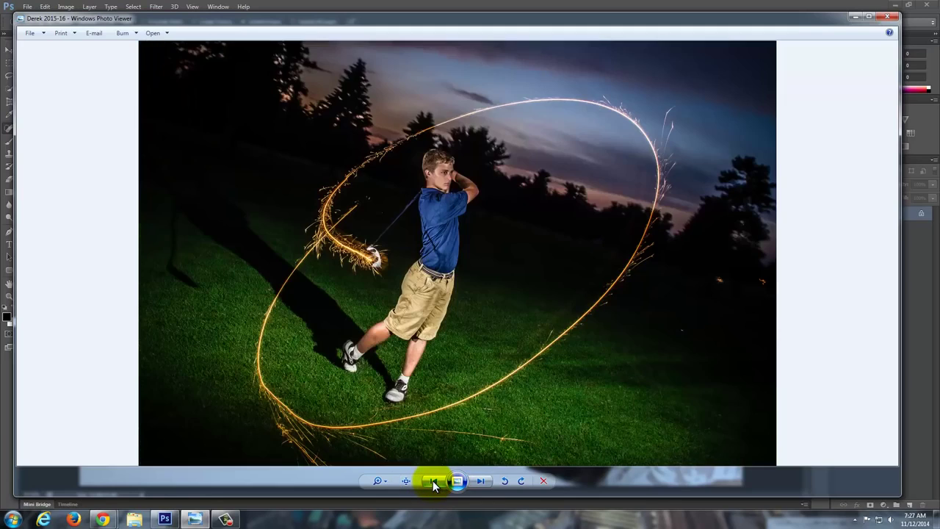
{"action": "left_click", "coordinate": [435, 481]}
{"action": "left_click", "coordinate": [478, 481]}
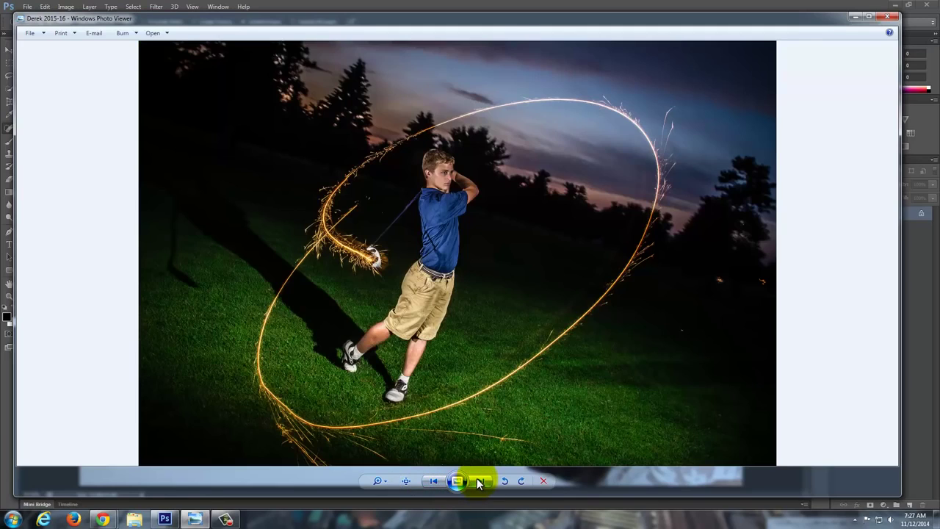
{"action": "left_click", "coordinate": [479, 481]}
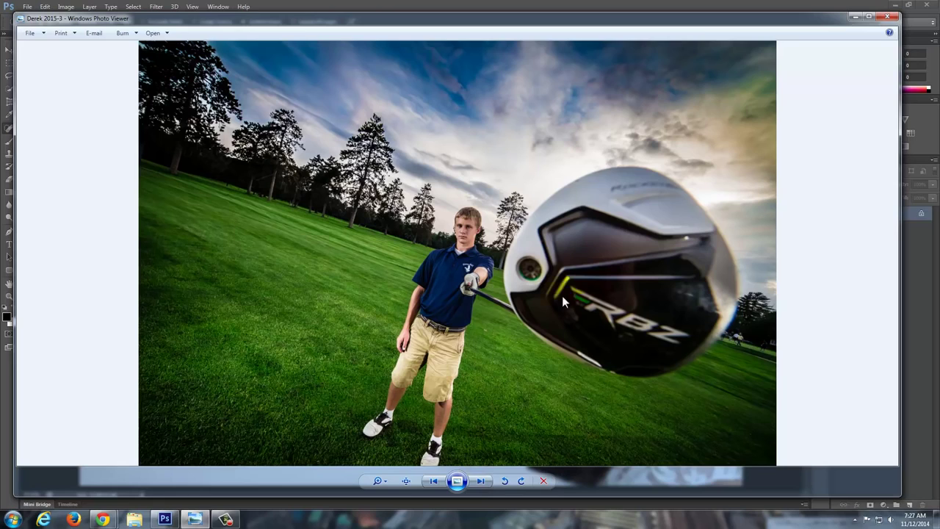